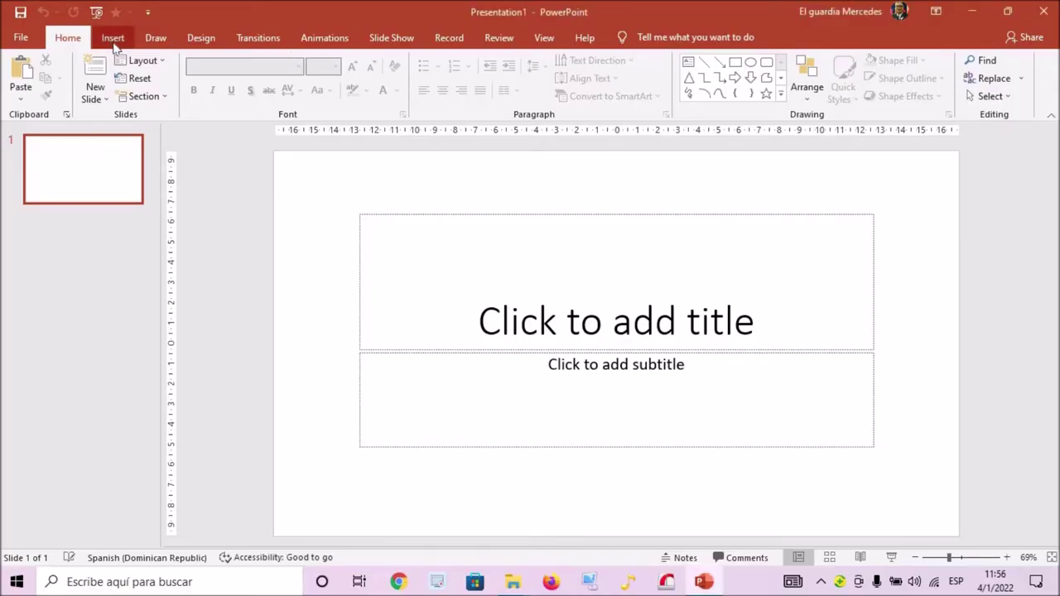
Show the Design tab's Themes and Variants galleries for the blank title slide
click(197, 41)
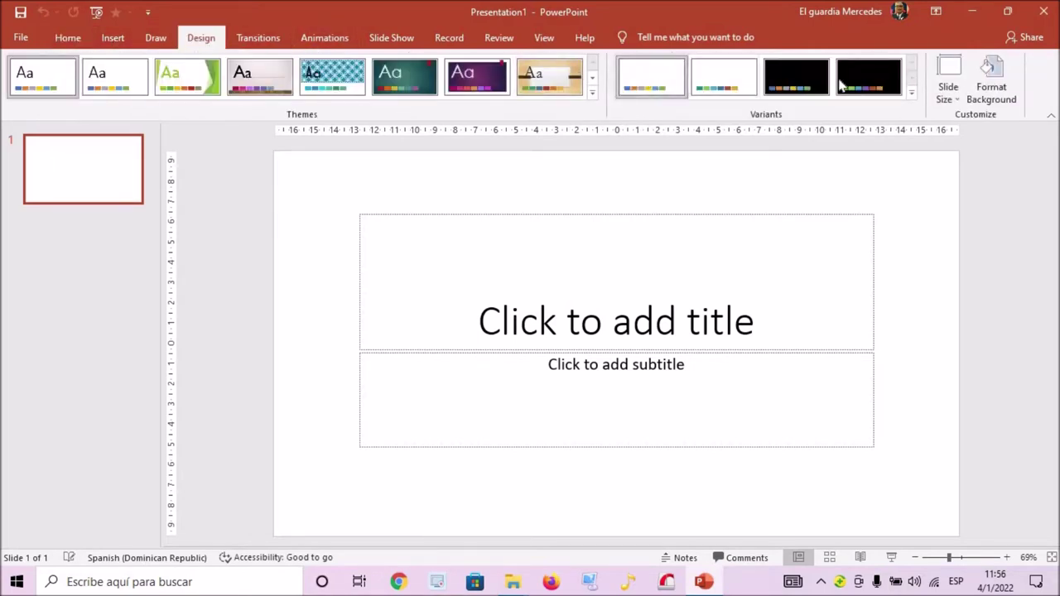
Apply the black colour variant and cut the title placeholder from the slide
click(858, 78)
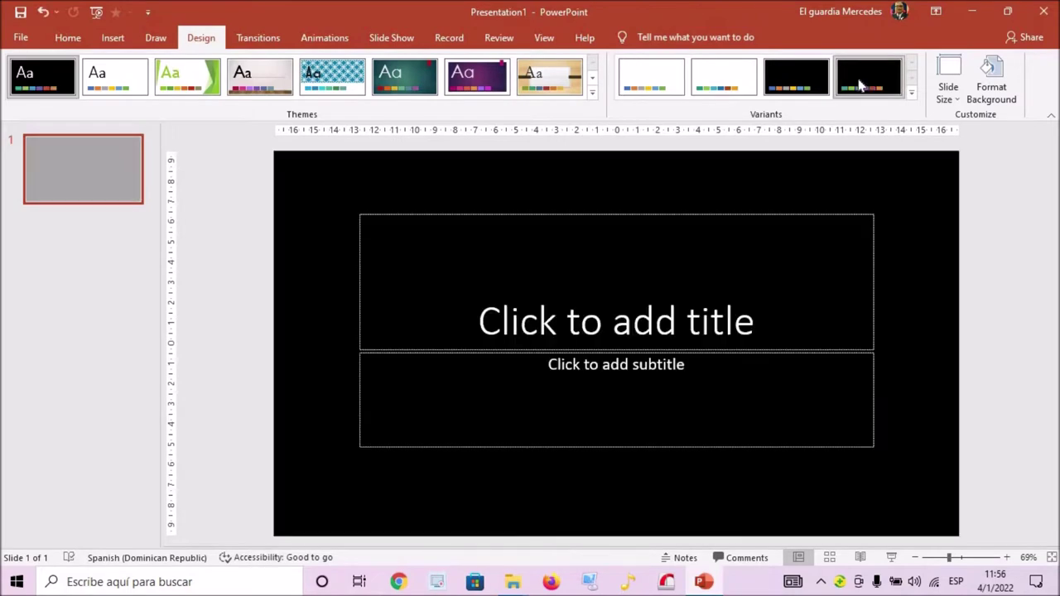
click(597, 288)
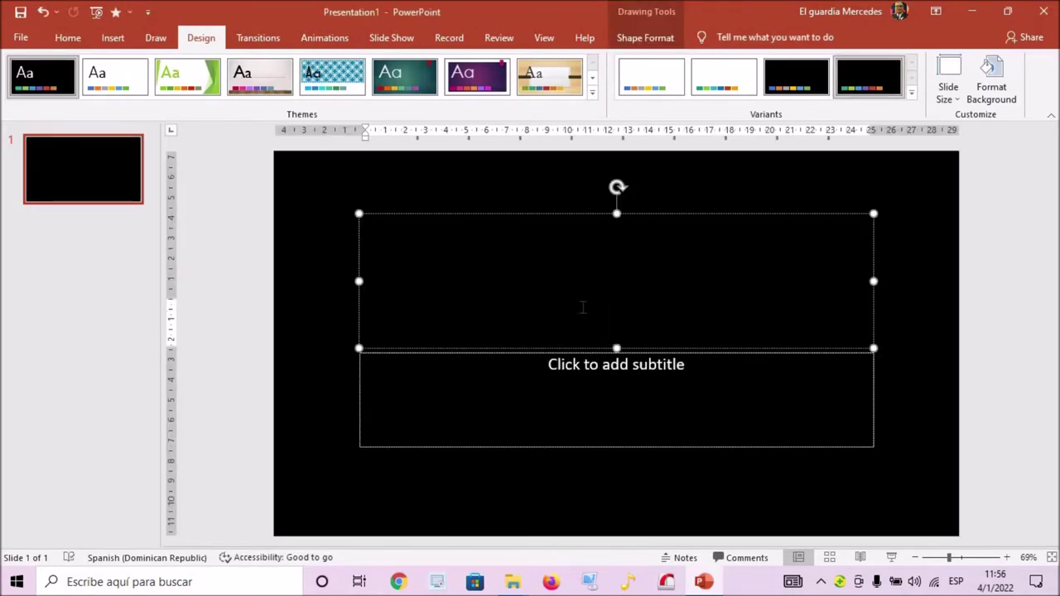
text(P)
key(BackSpace)
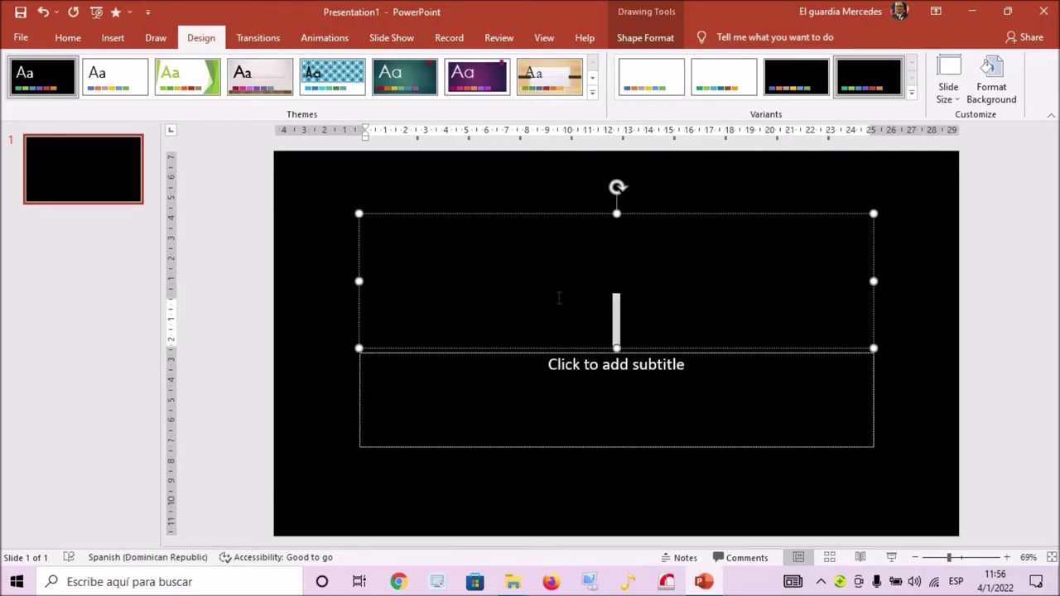
click(874, 213)
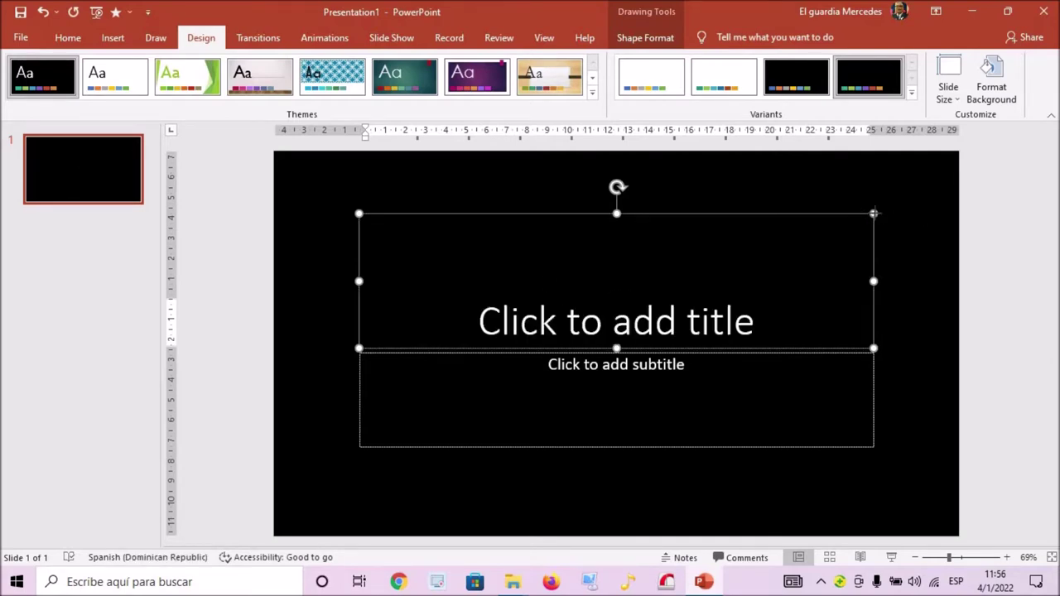
right_click(873, 213)
click(911, 226)
Cut the subtitle placeholder as well, leaving the slide empty
click(748, 371)
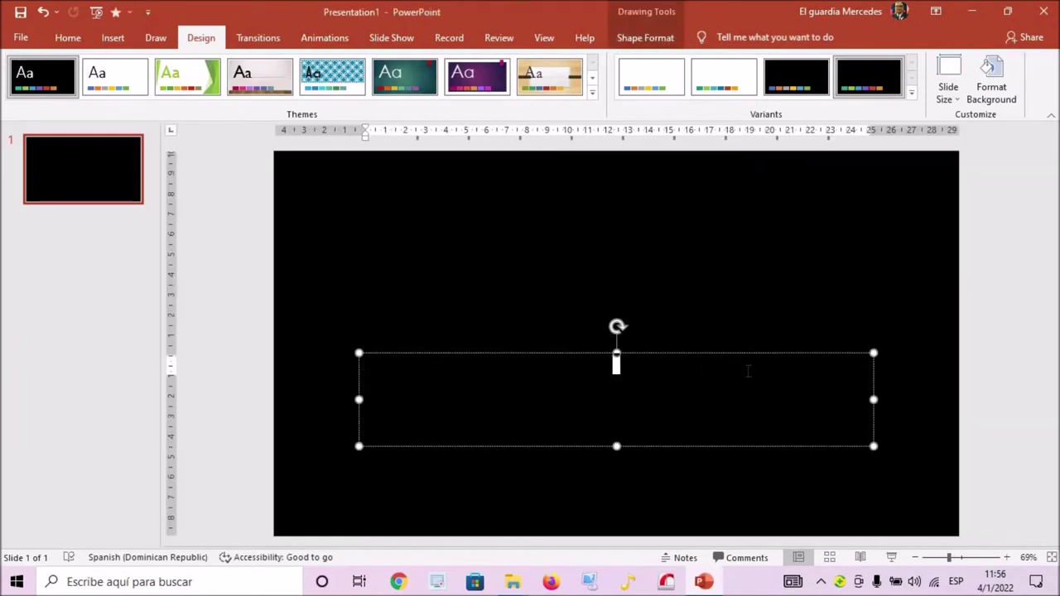
click(874, 352)
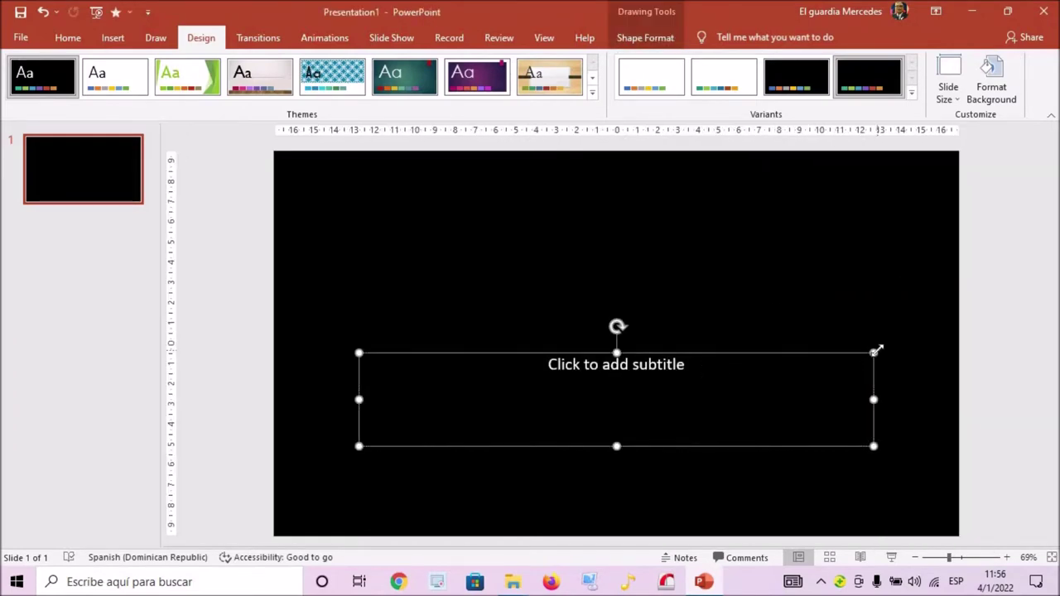
right_click(874, 353)
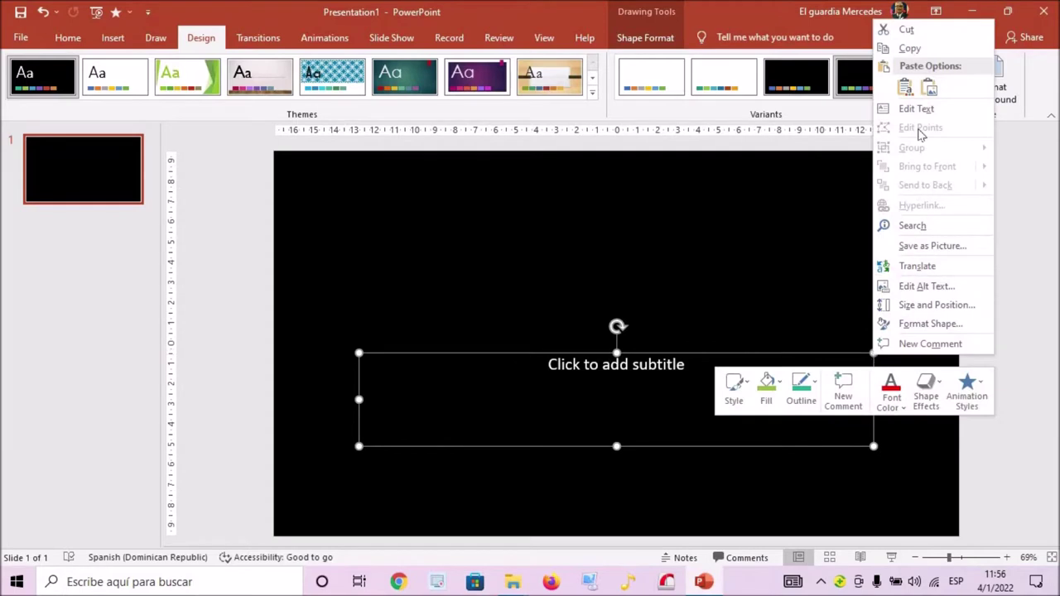
click(919, 29)
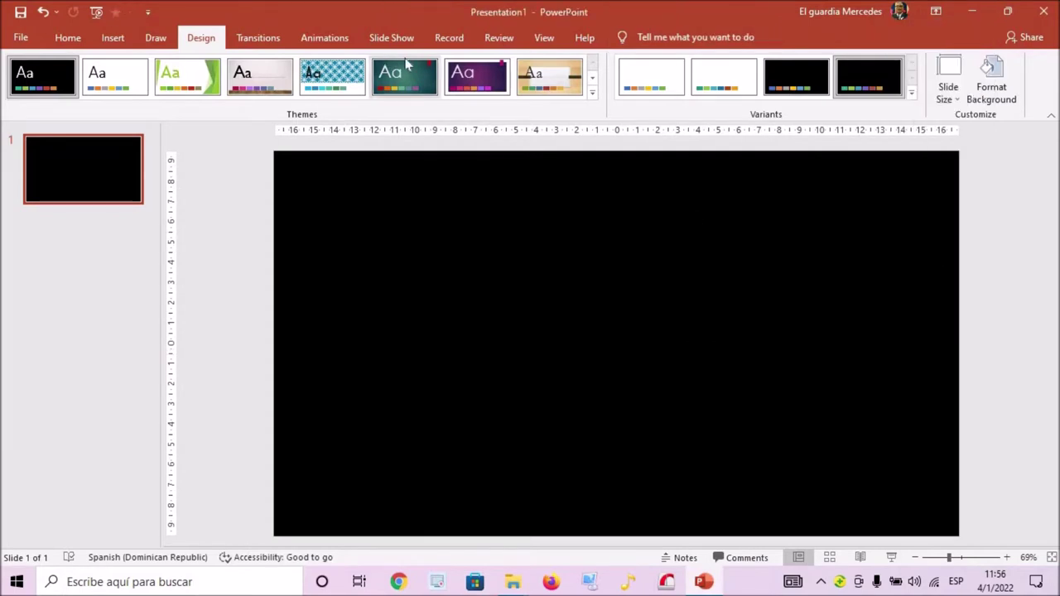
Insert WordArt reading 'PORTADAS Y MINIATURAS' and delete the leftover 'Your text here' sample
click(113, 38)
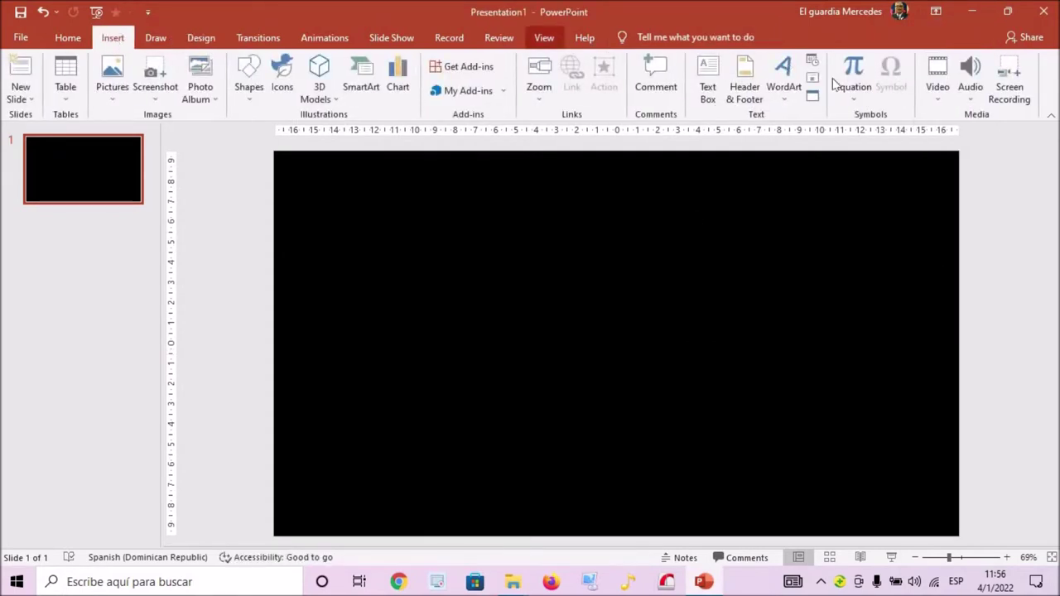
click(778, 83)
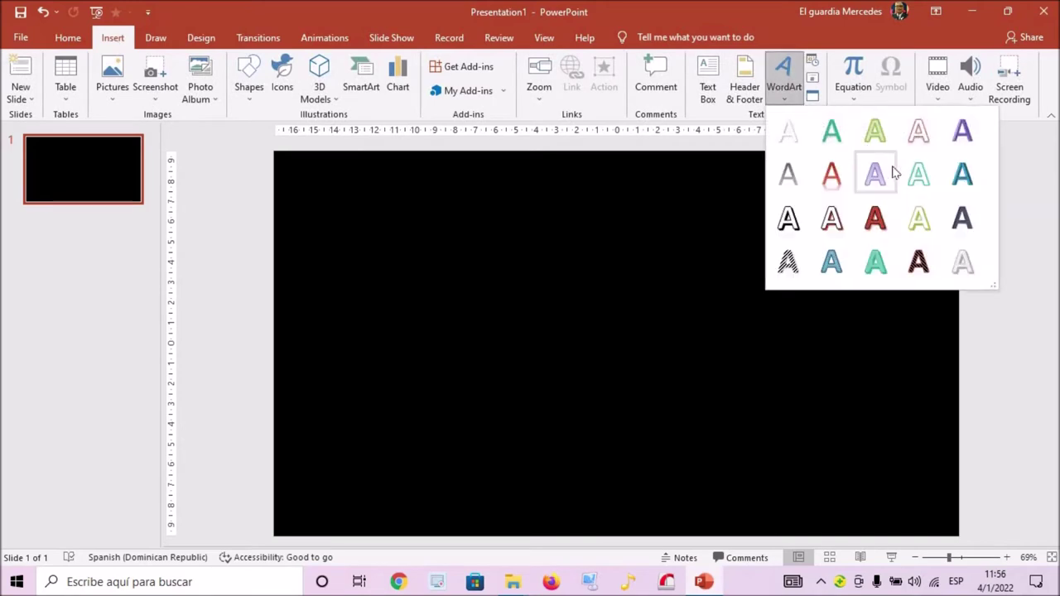
click(962, 265)
click(502, 344)
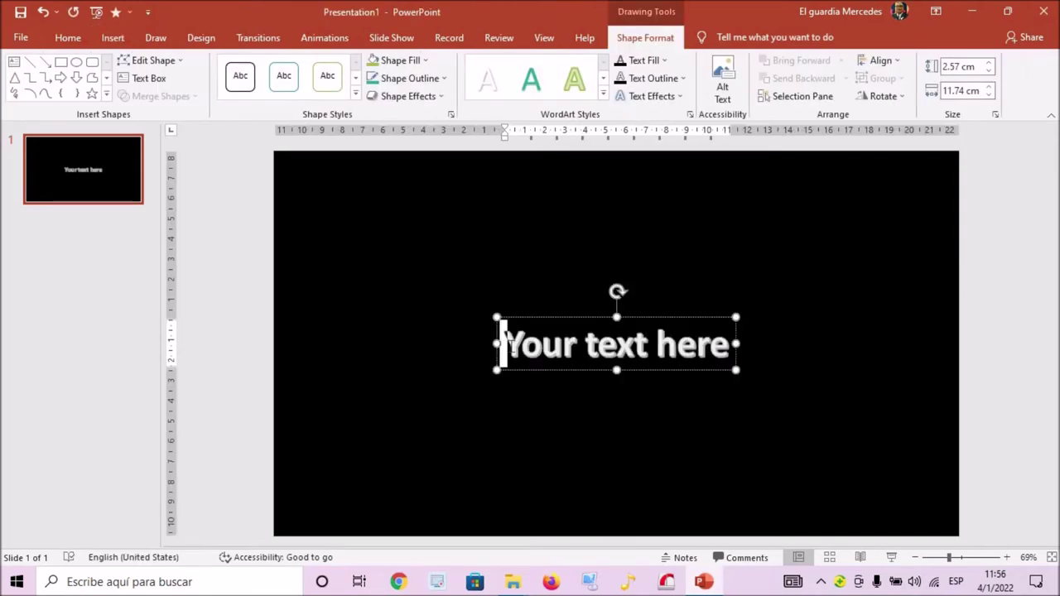
text(PO)
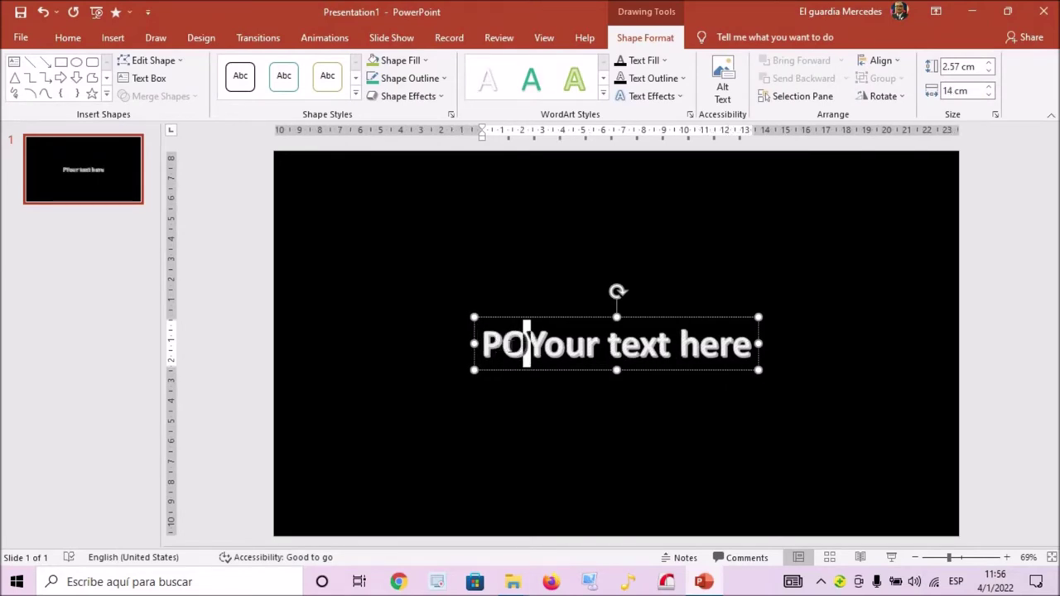
text(RTADAS Y )
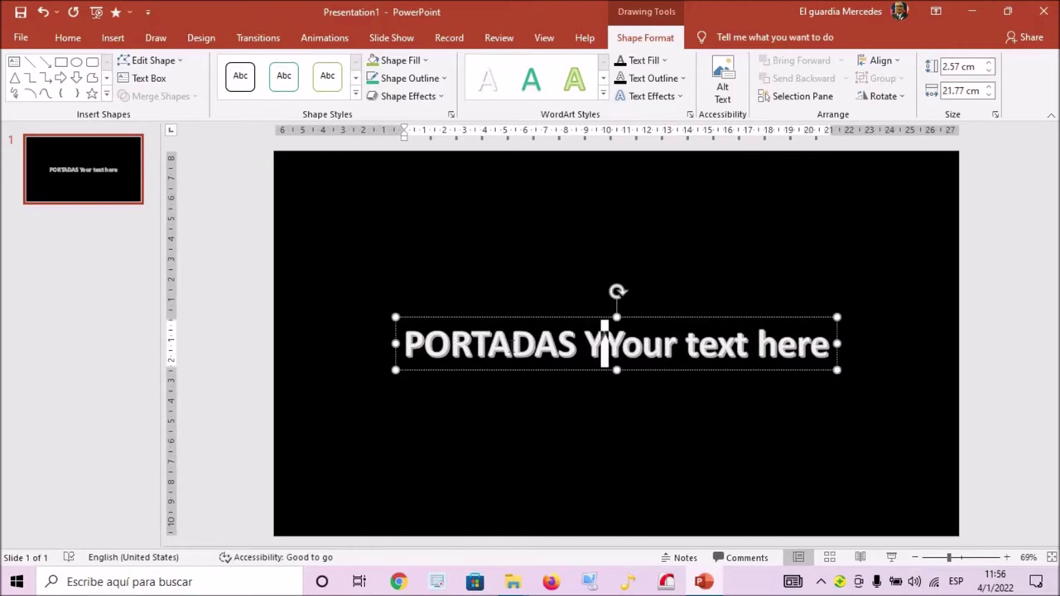
text(MINIATURAS)
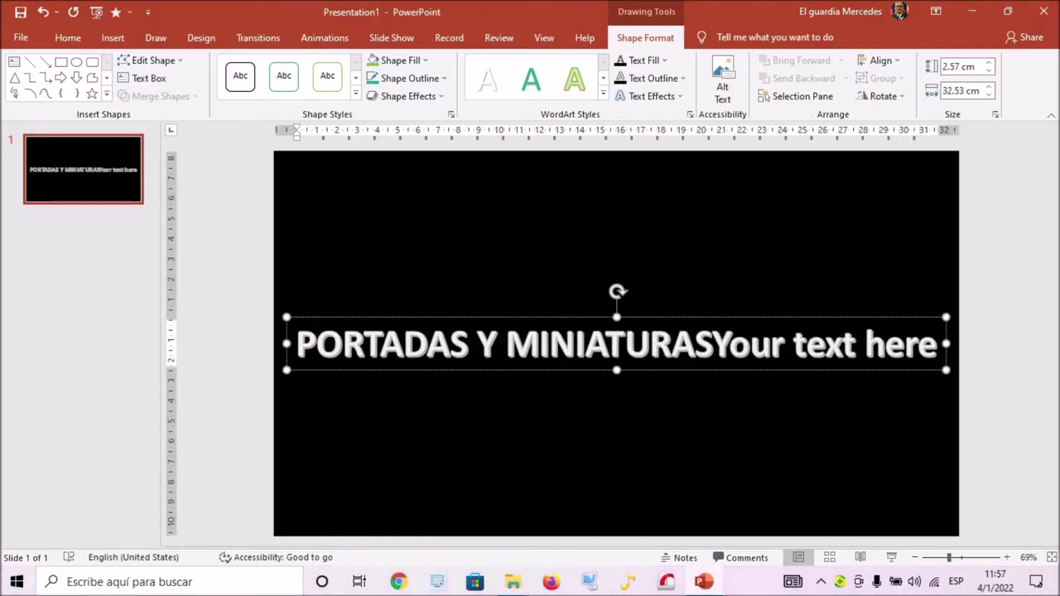
key(Delete)
key(Delete)
key(Delete)
key(Delete)
key(Delete)
key(Delete)
key(Delete)
key(Delete)
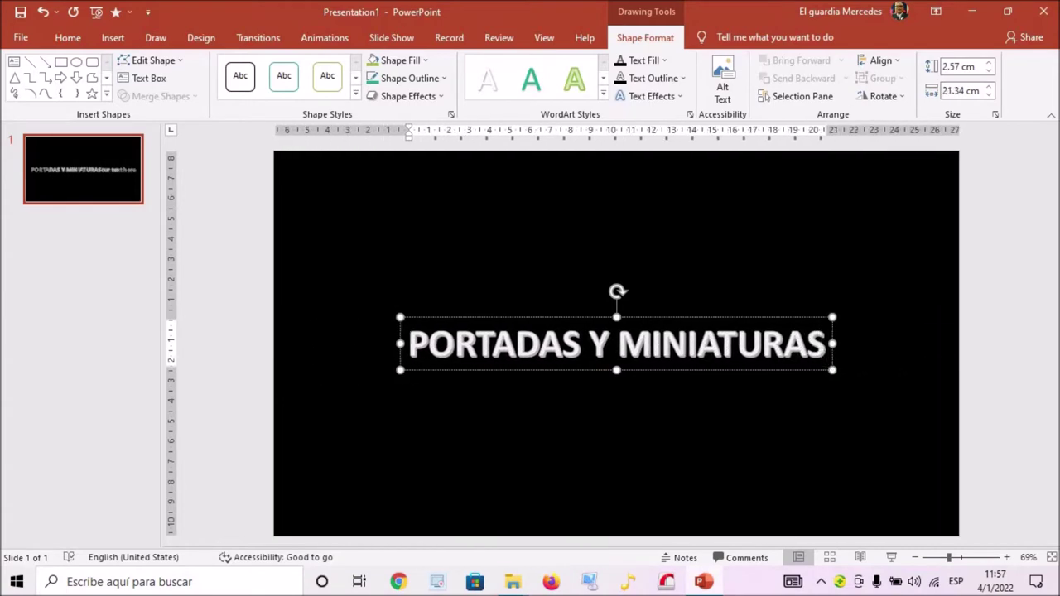
click(331, 318)
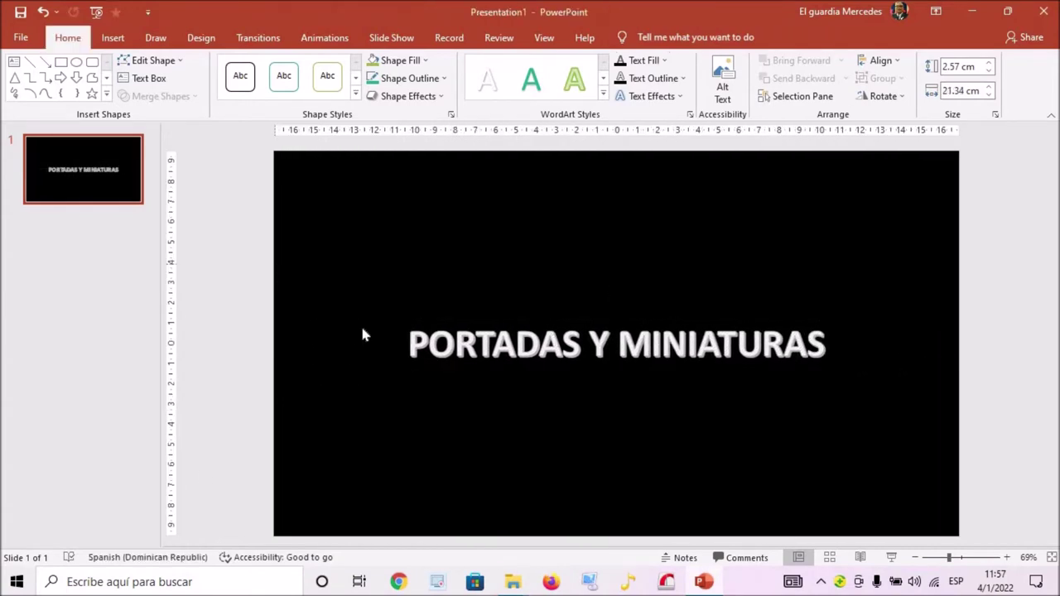
Select the whole title text and apply a blue style from the WordArt Styles gallery
drag(412, 346, 824, 345)
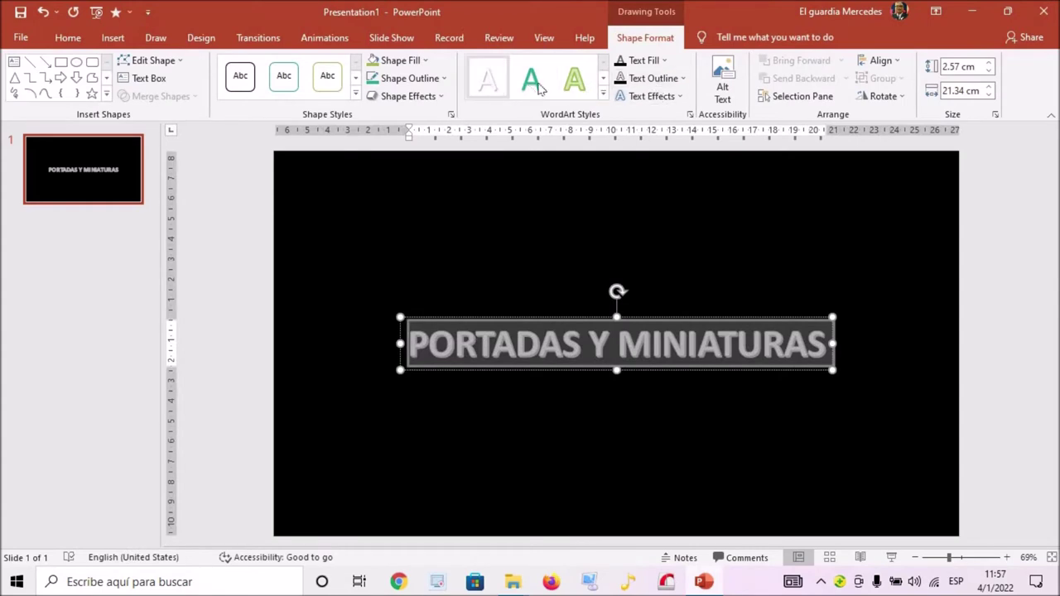
click(604, 79)
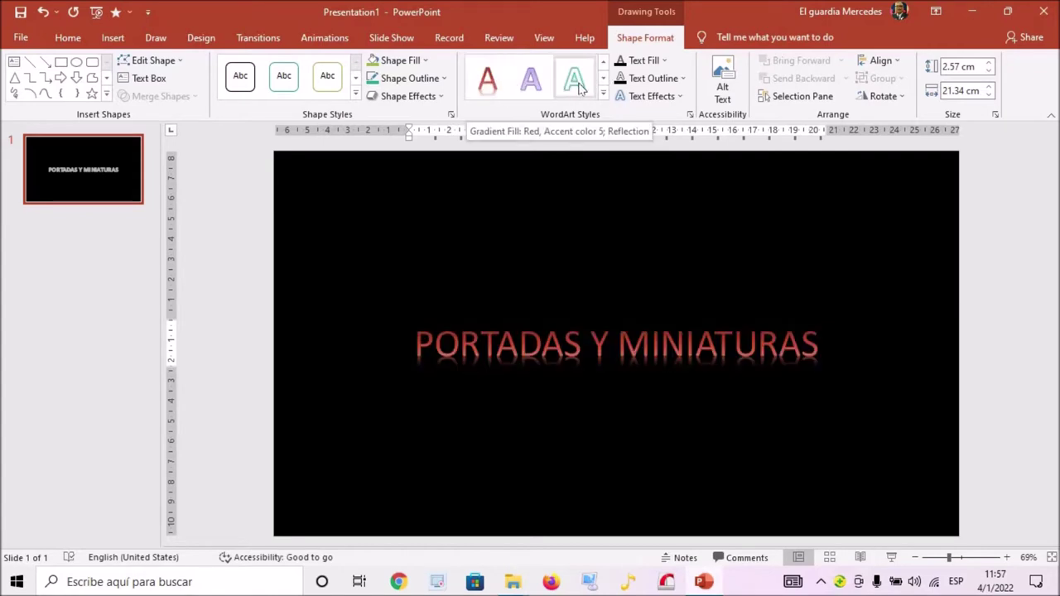
click(605, 81)
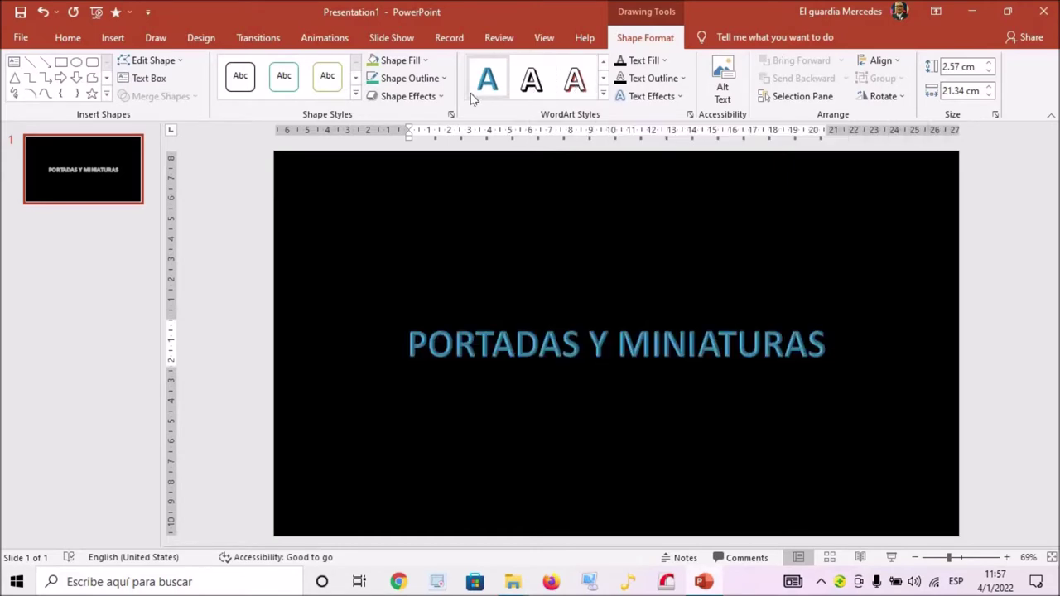
Apply the outlined WordArt style with a square-dot dashed text outline
click(574, 78)
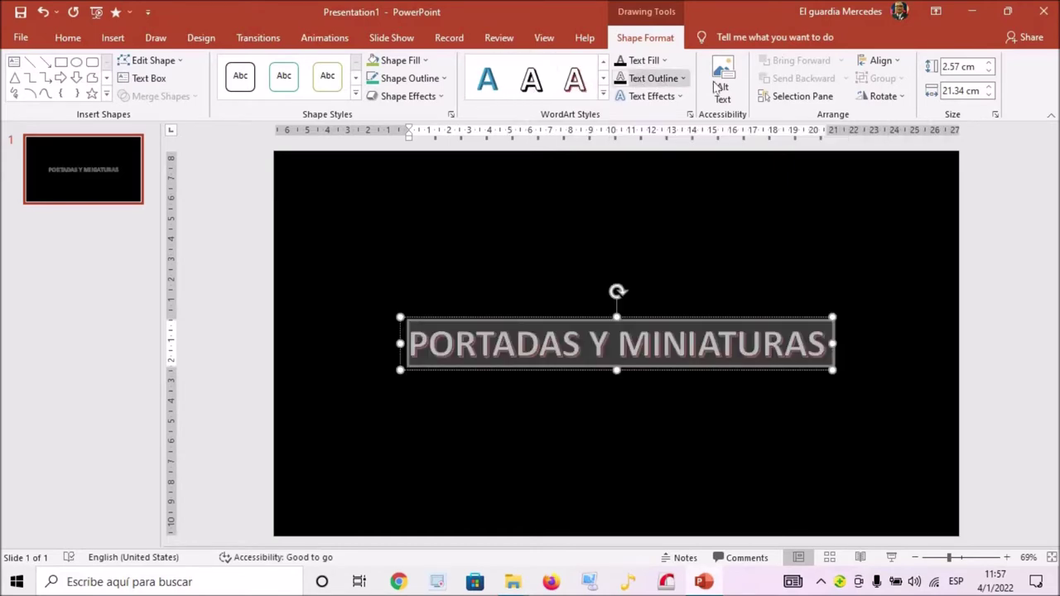
click(659, 81)
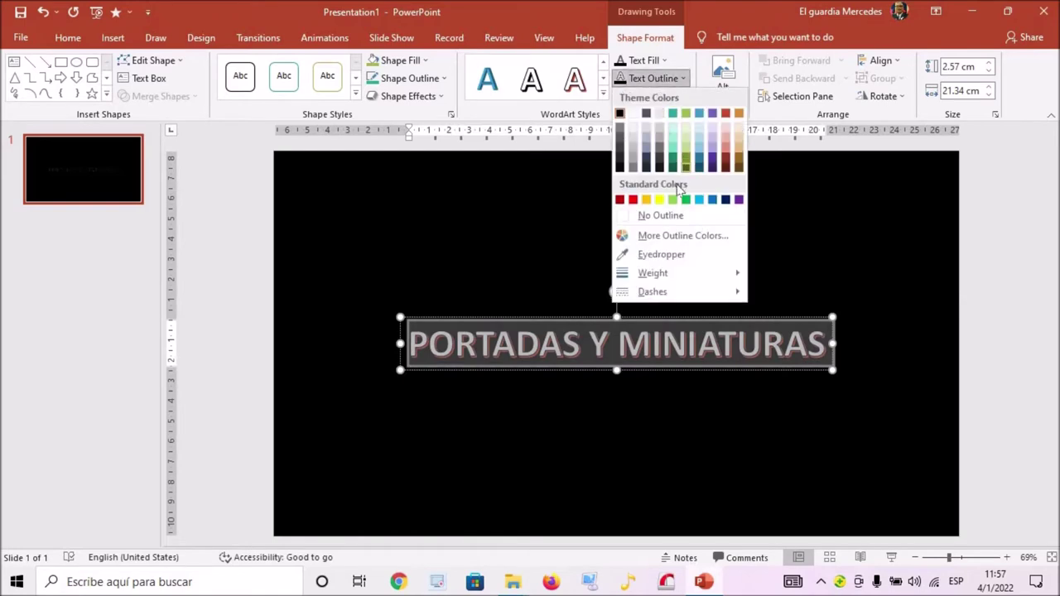
mouse_move(652, 291)
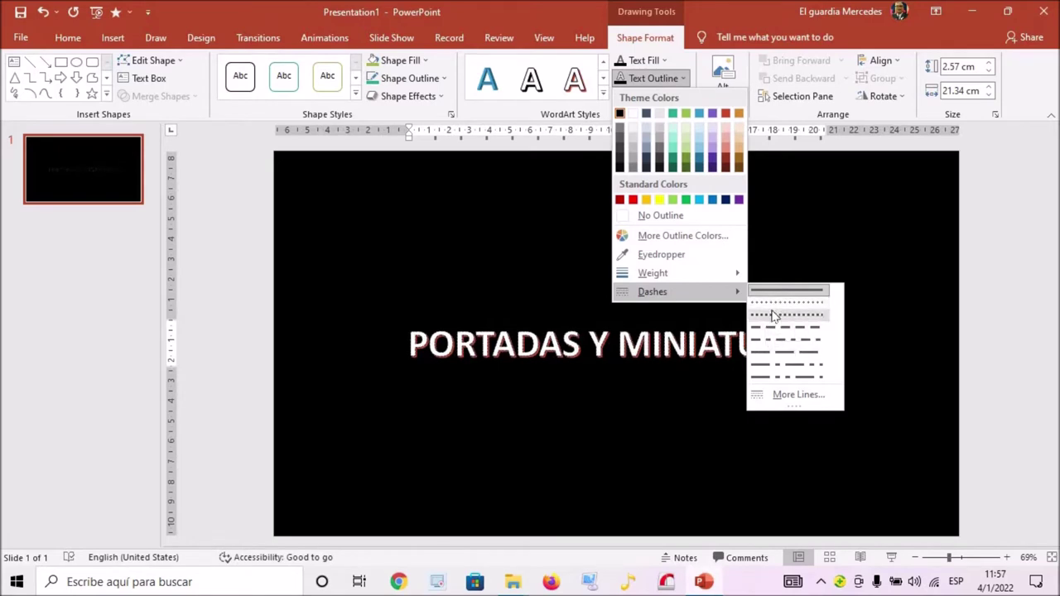
click(769, 317)
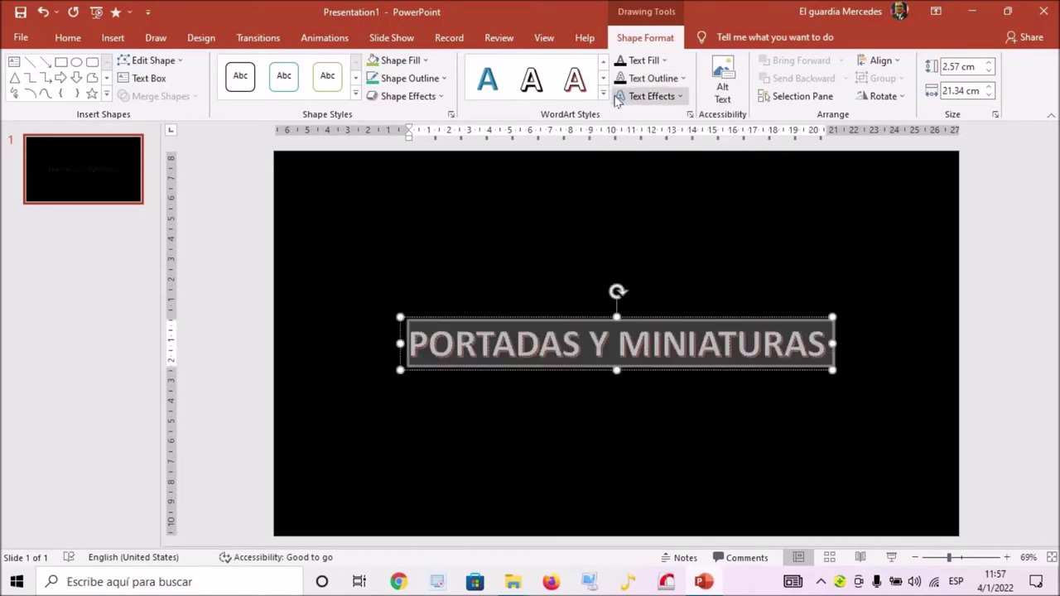
Add a bevel and an 18-point red glow to the title letters
click(659, 97)
mouse_move(661, 229)
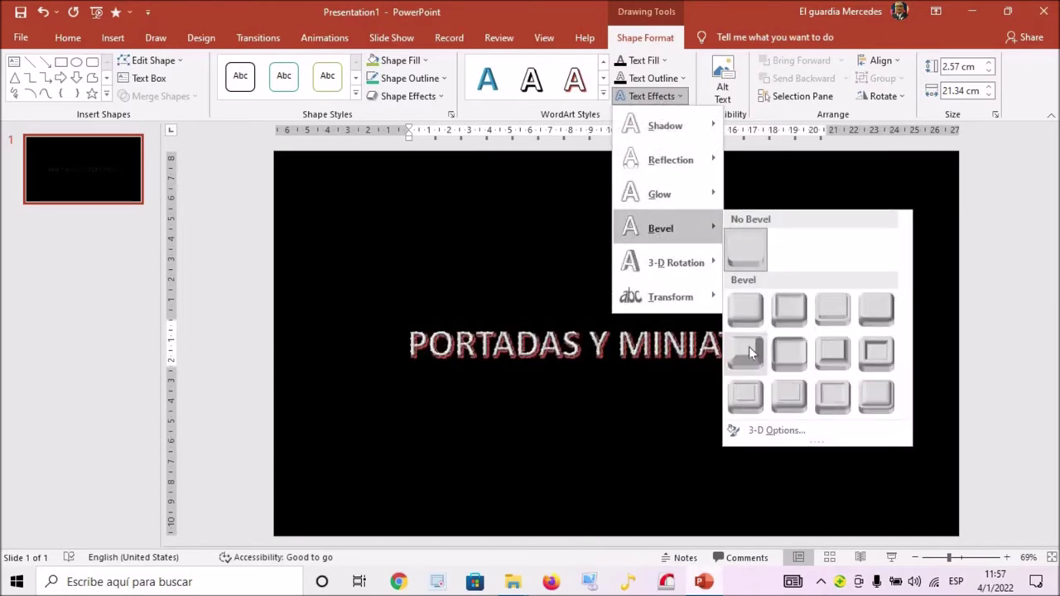
click(748, 346)
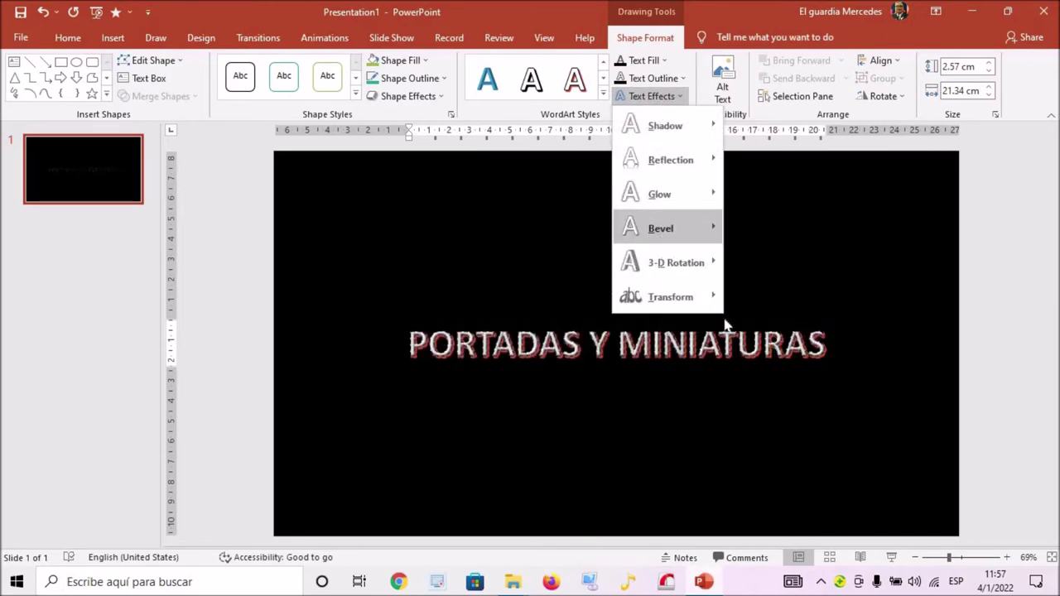
click(659, 97)
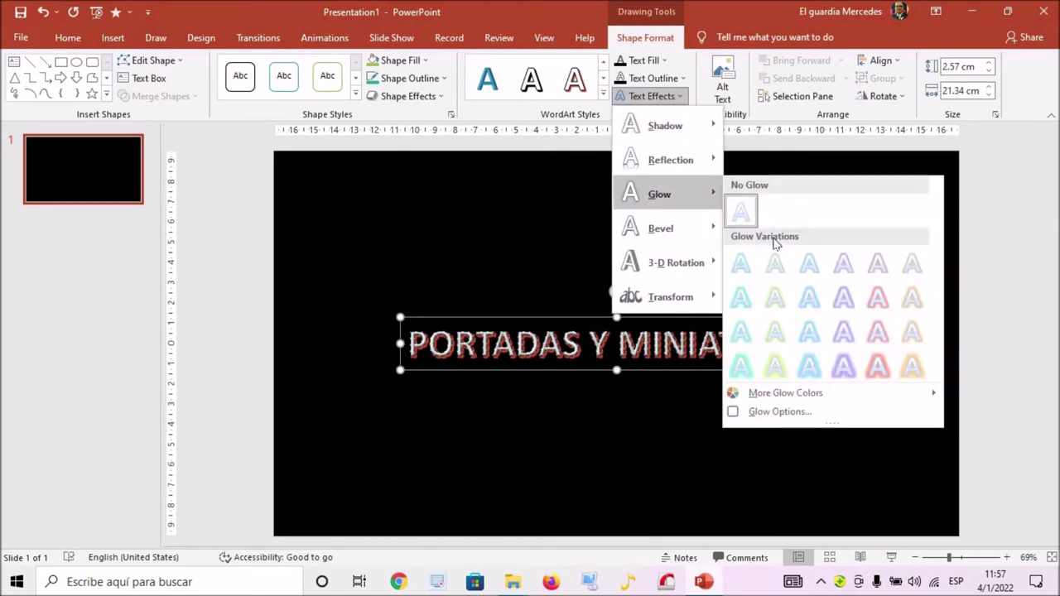
mouse_move(659, 194)
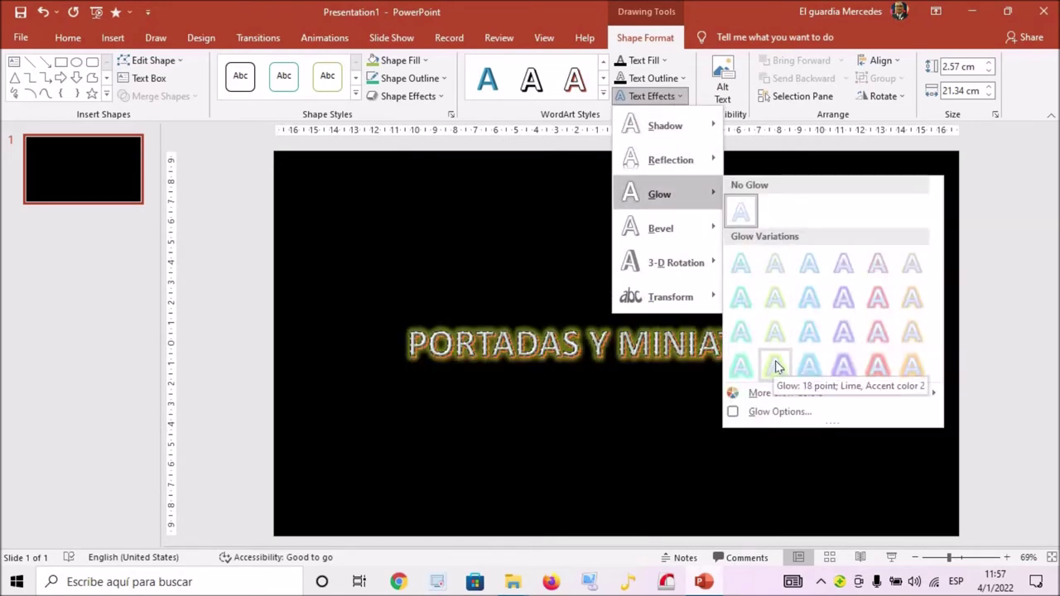
click(882, 372)
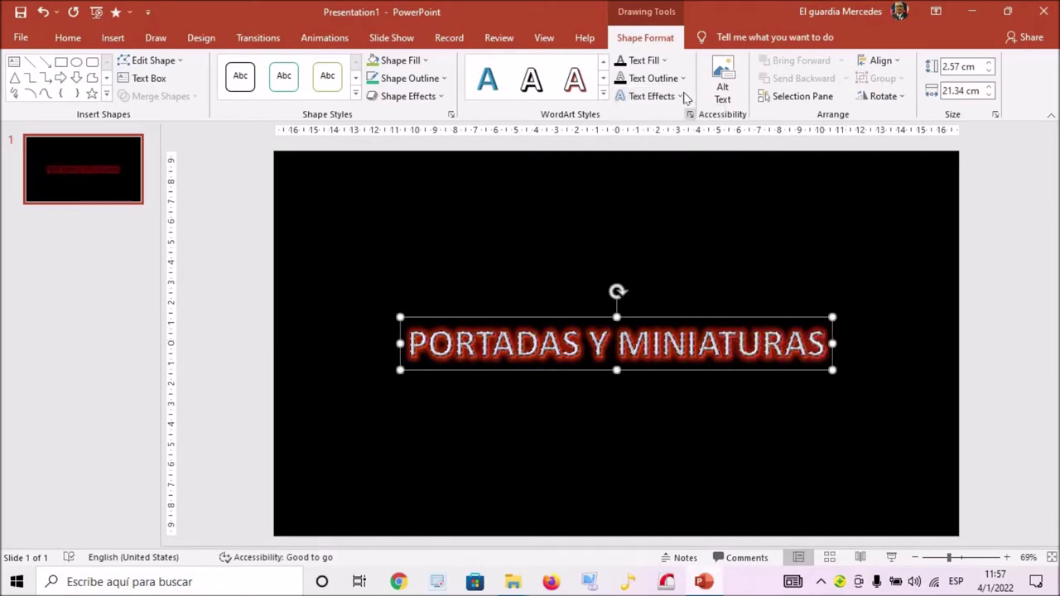
click(654, 96)
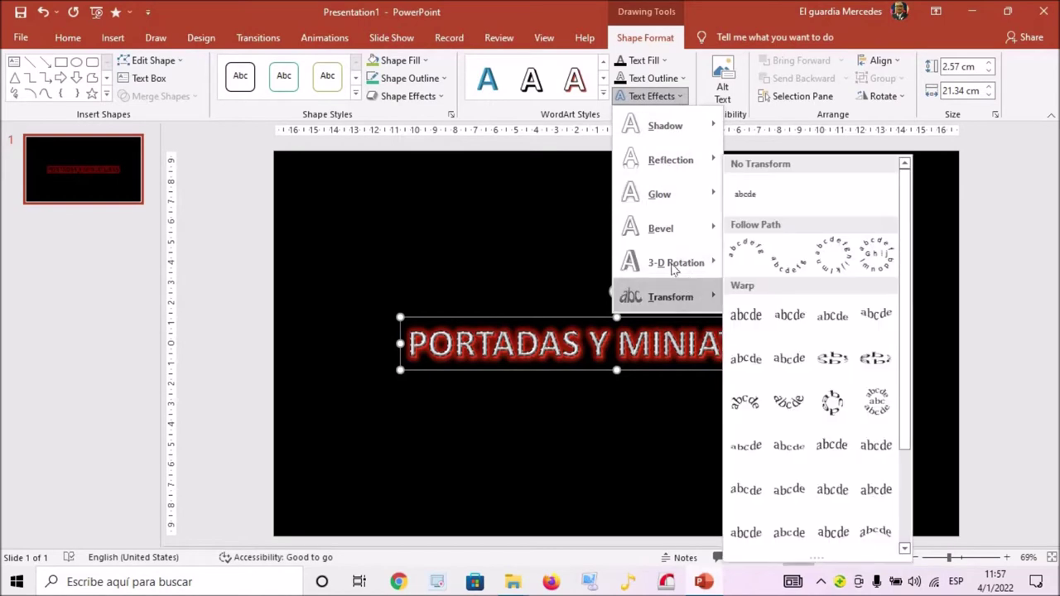
mouse_move(675, 263)
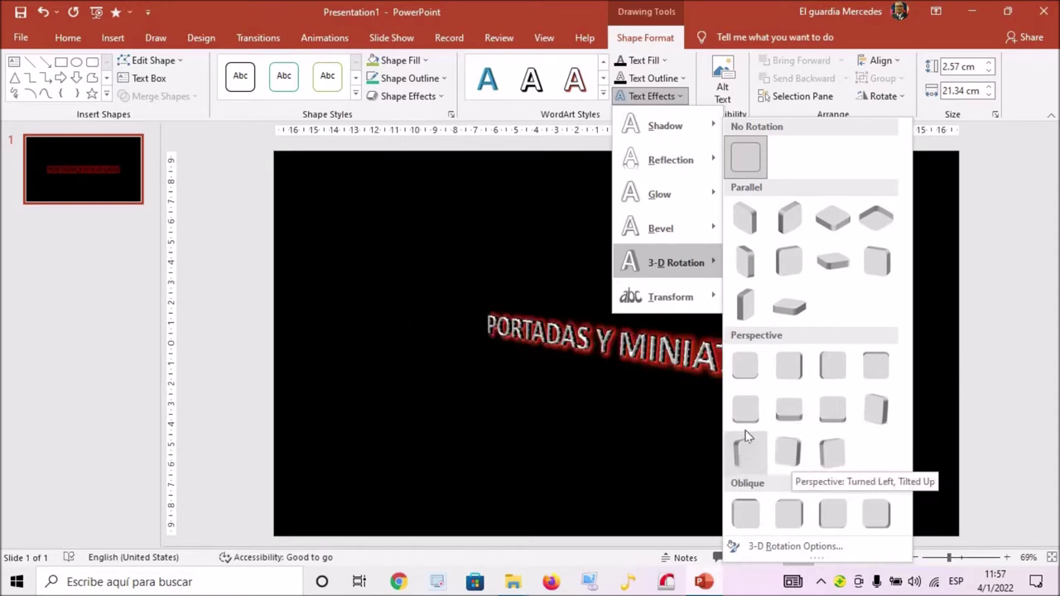
Apply the Perspective: Turned Left, Tilted Up rotation and widen the text box to 24.06 cm
click(790, 456)
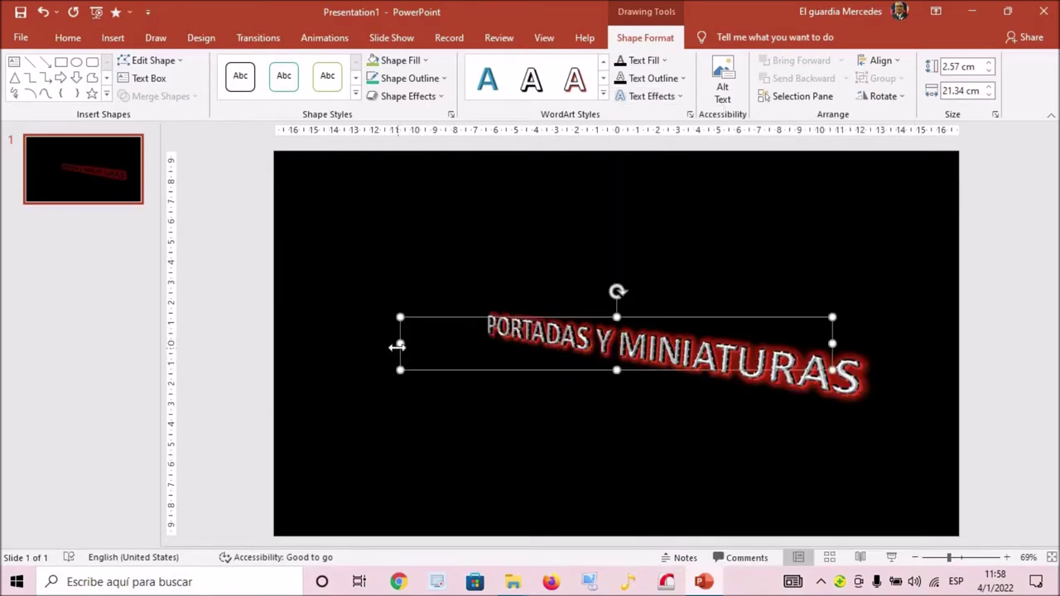
drag(398, 347, 344, 344)
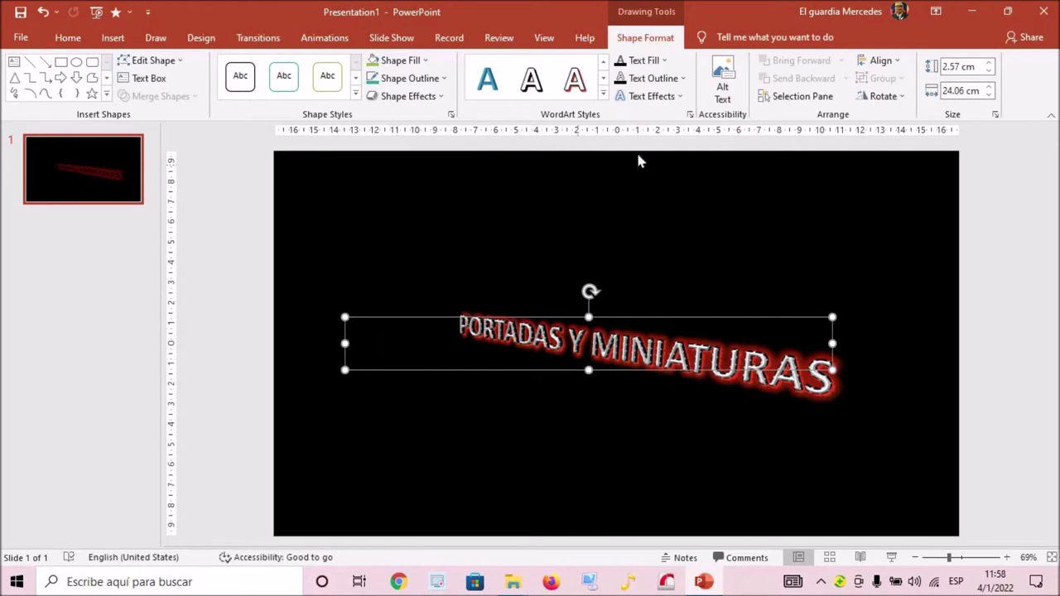
click(588, 343)
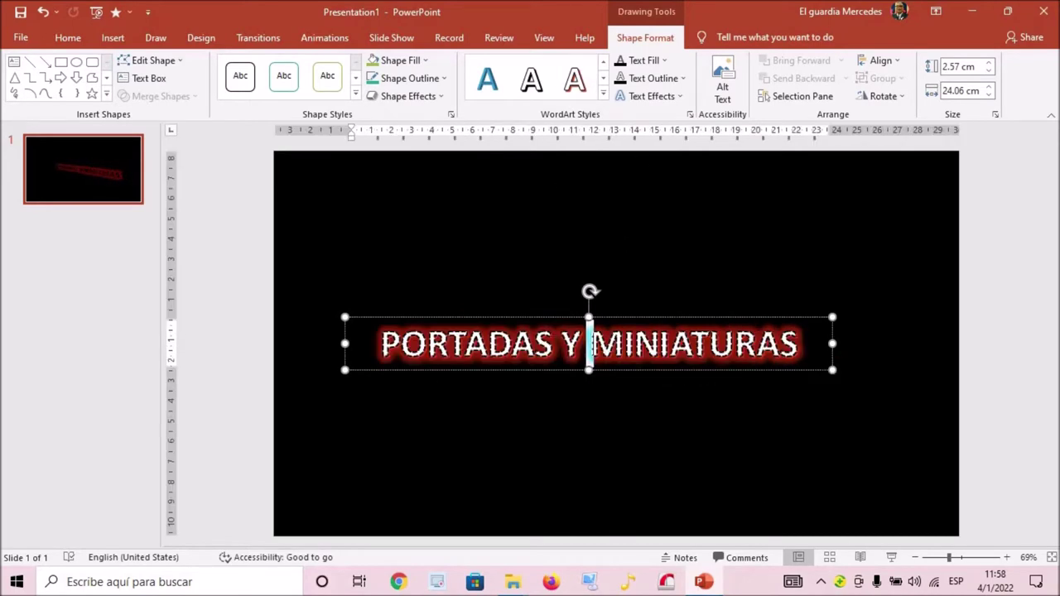
drag(379, 343, 824, 348)
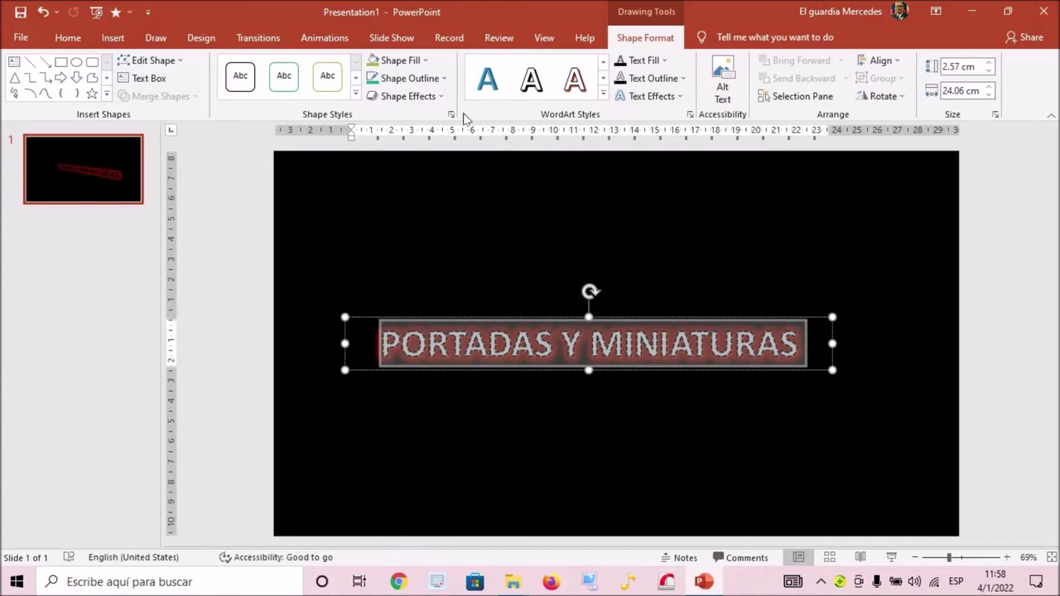
click(431, 79)
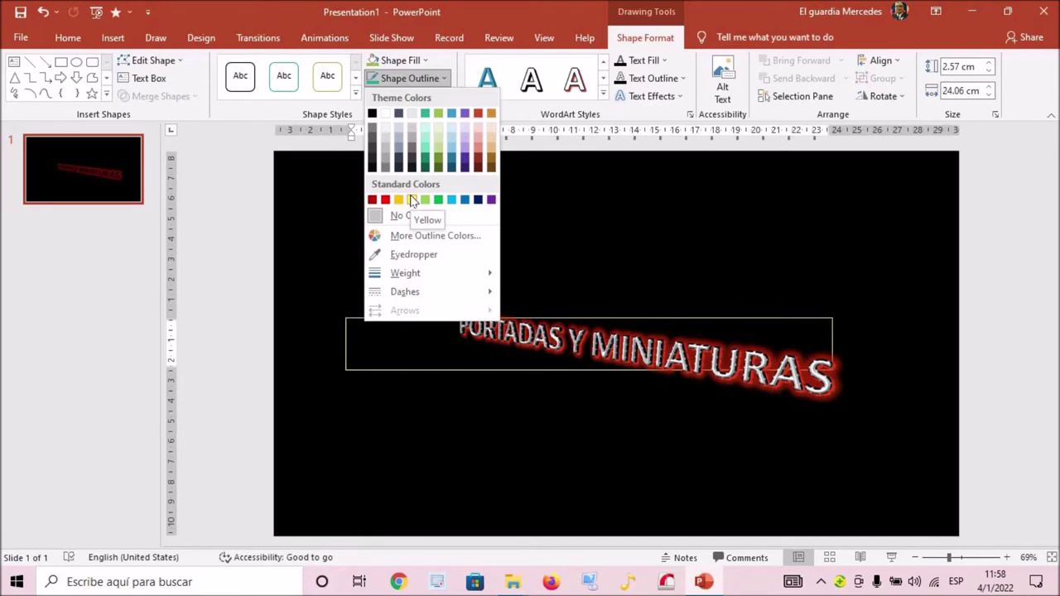
mouse_move(406, 273)
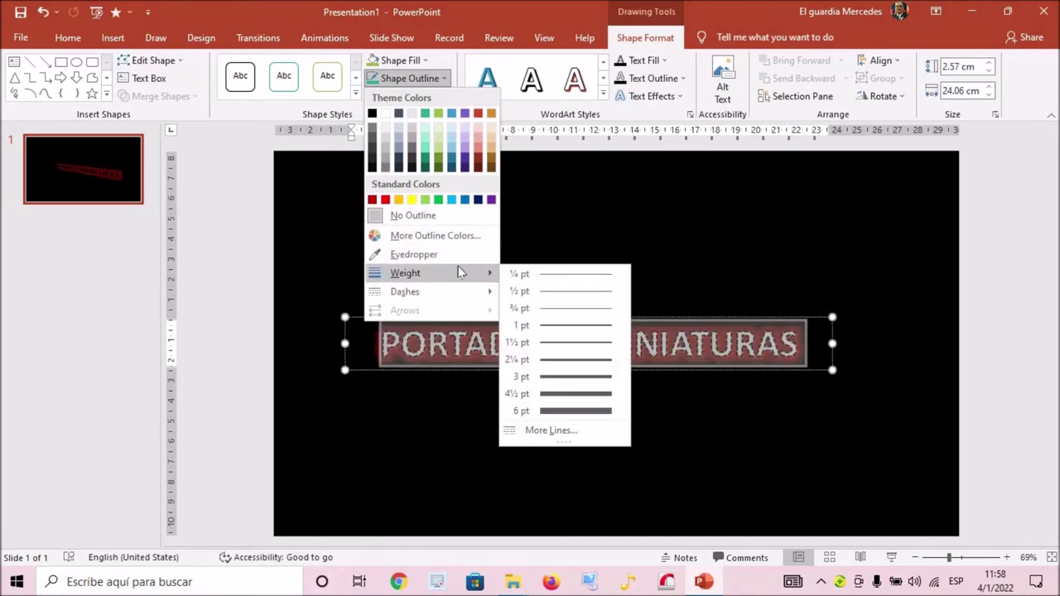
Give the title's text box a shape glow, leaving its outline unchanged
click(892, 183)
click(431, 79)
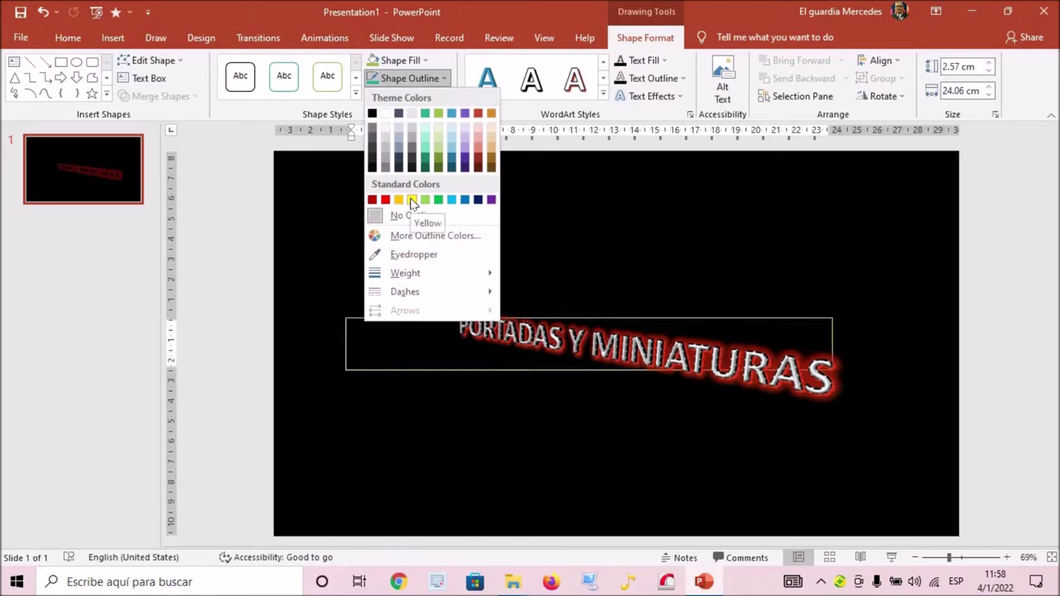
click(1027, 222)
click(828, 253)
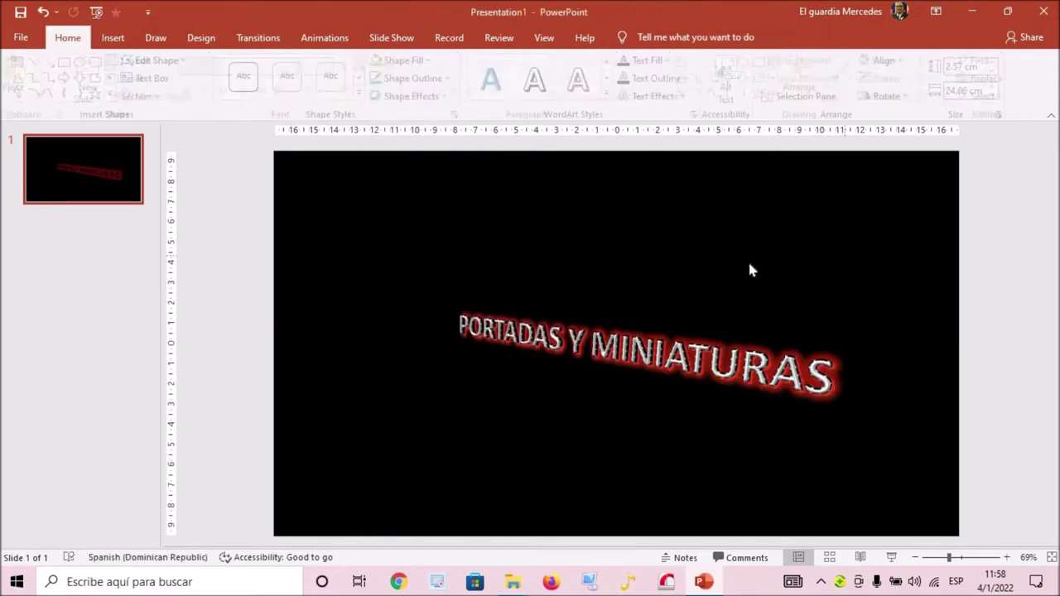
click(464, 343)
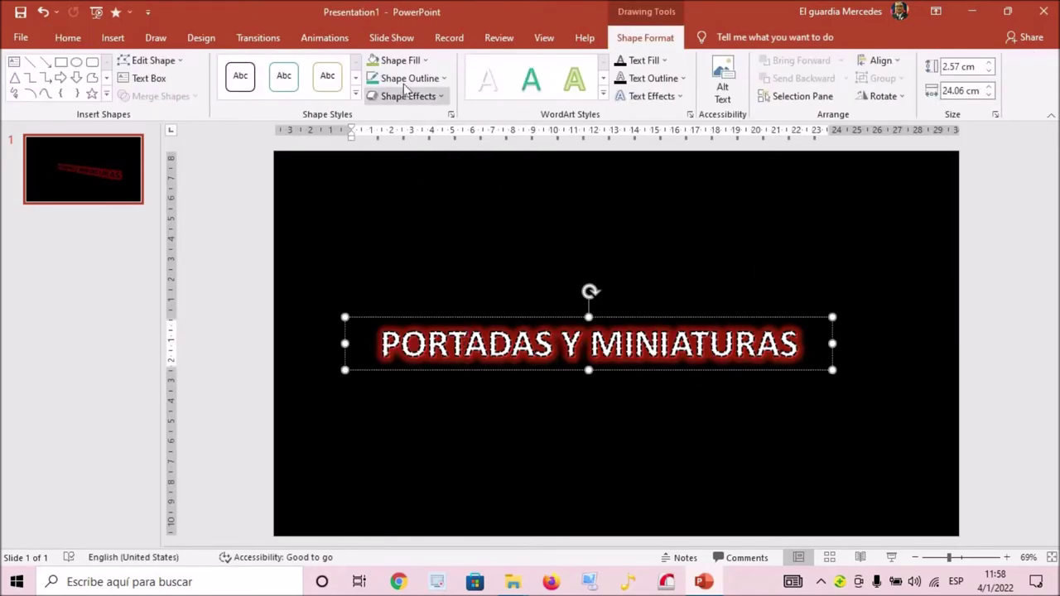
click(410, 79)
click(698, 184)
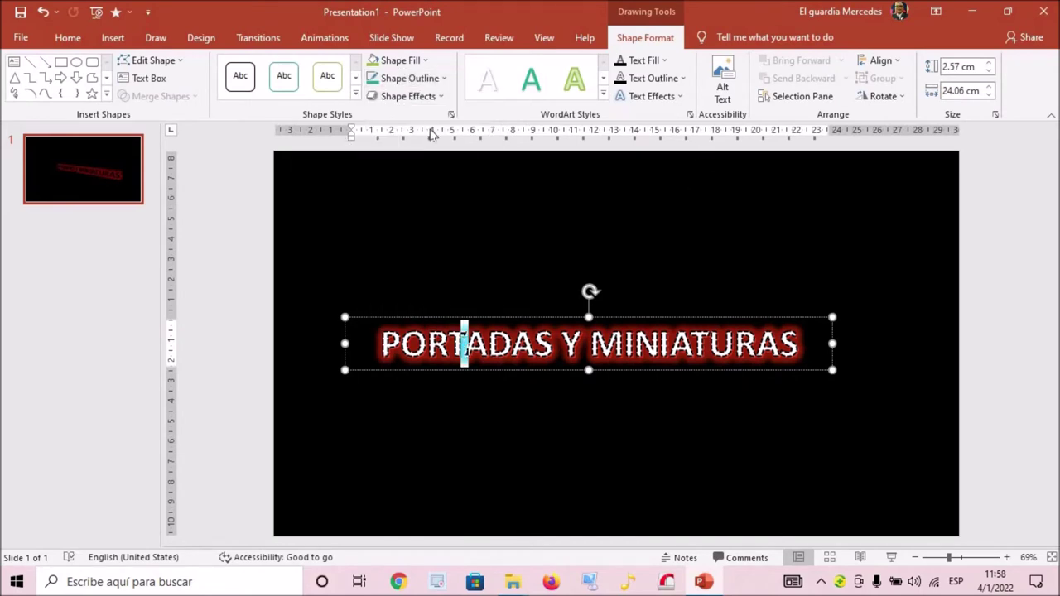
click(408, 96)
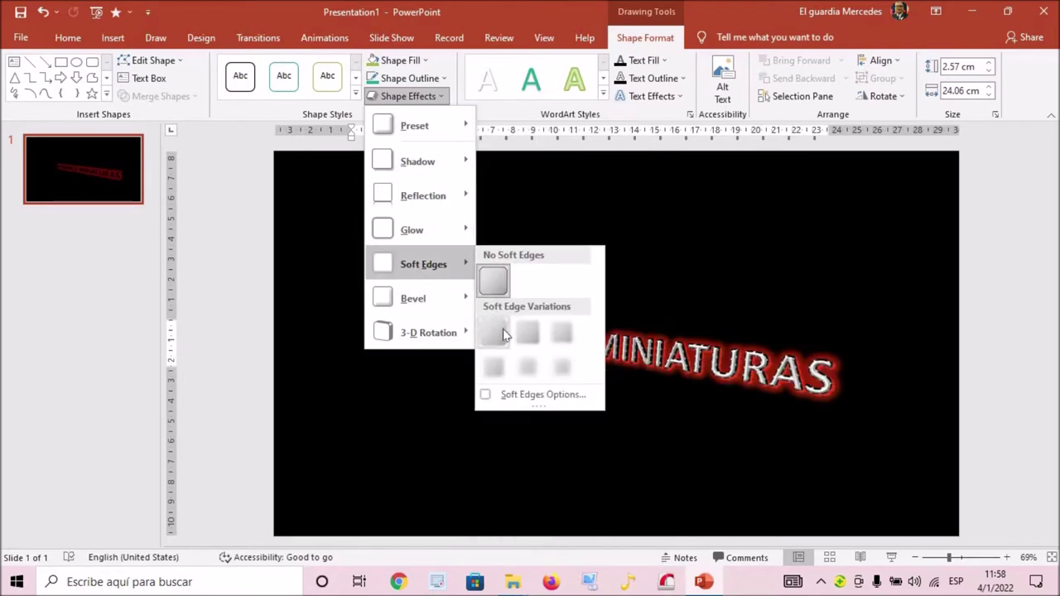
mouse_move(411, 230)
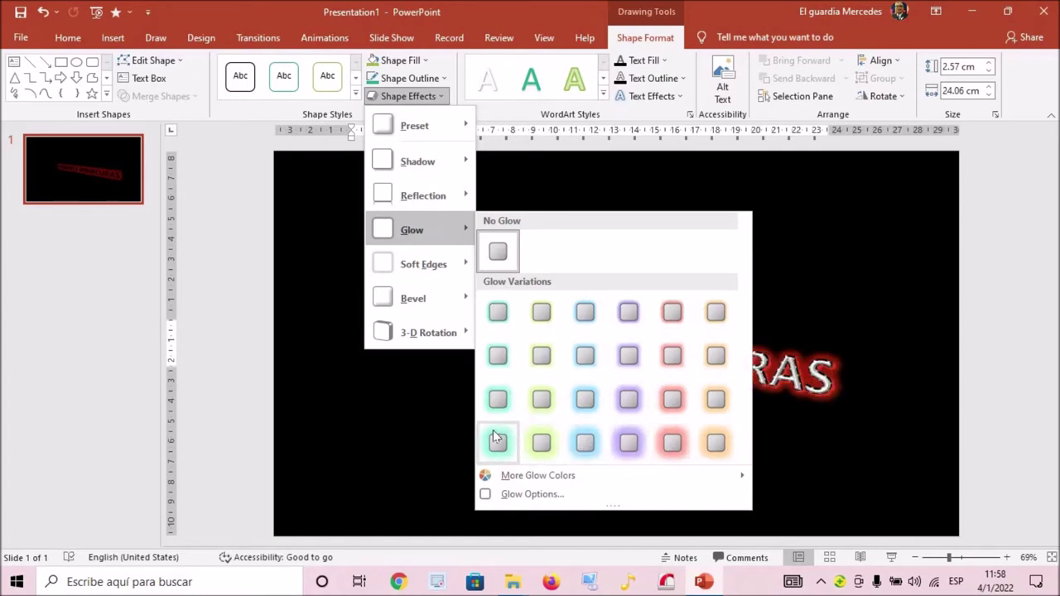
click(671, 445)
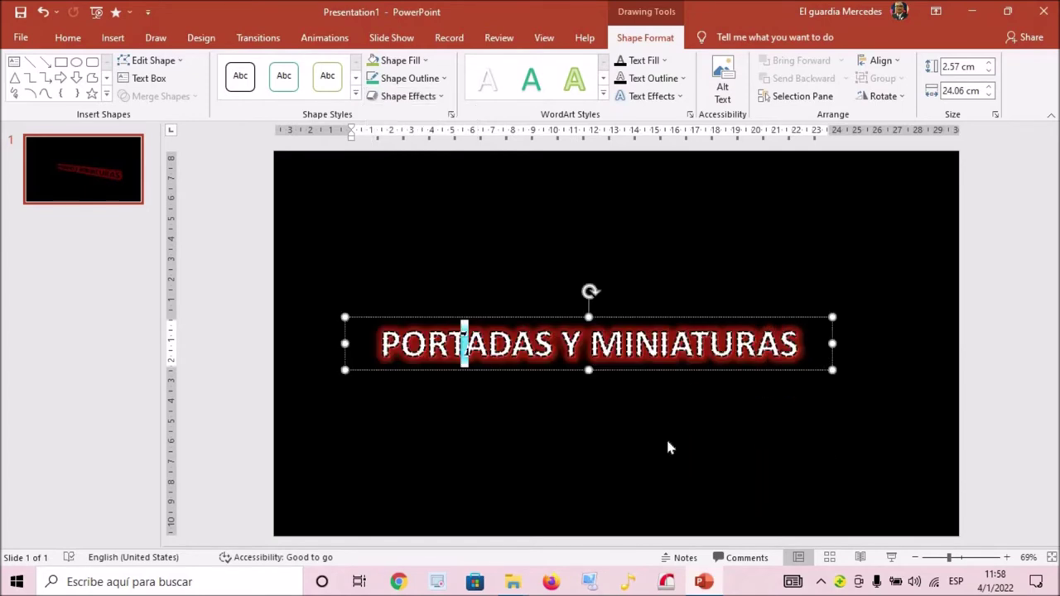
click(670, 447)
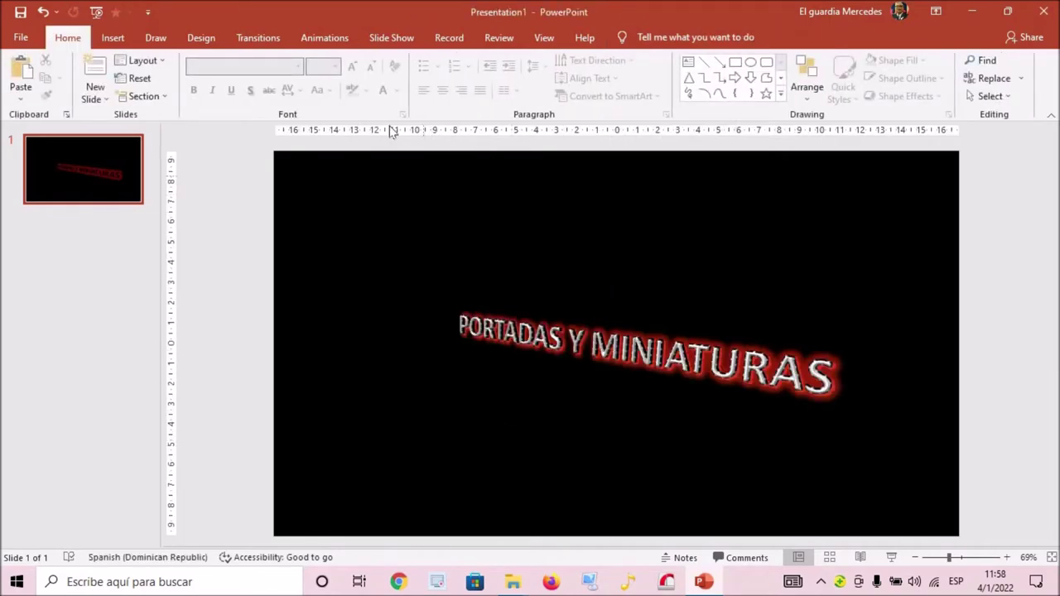
Add a perspective shadow to the title's text box
click(528, 318)
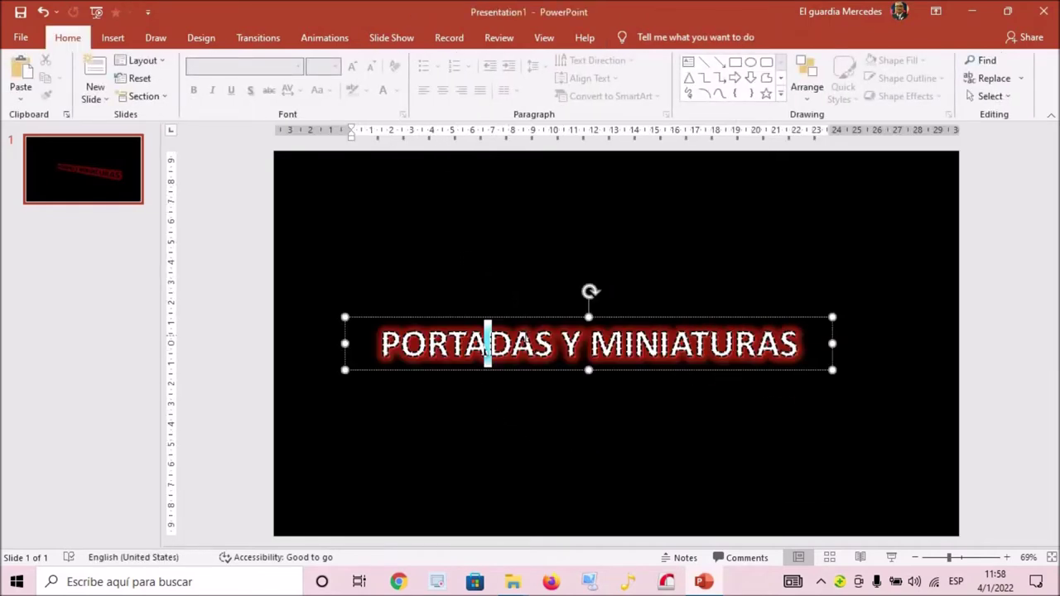
click(440, 97)
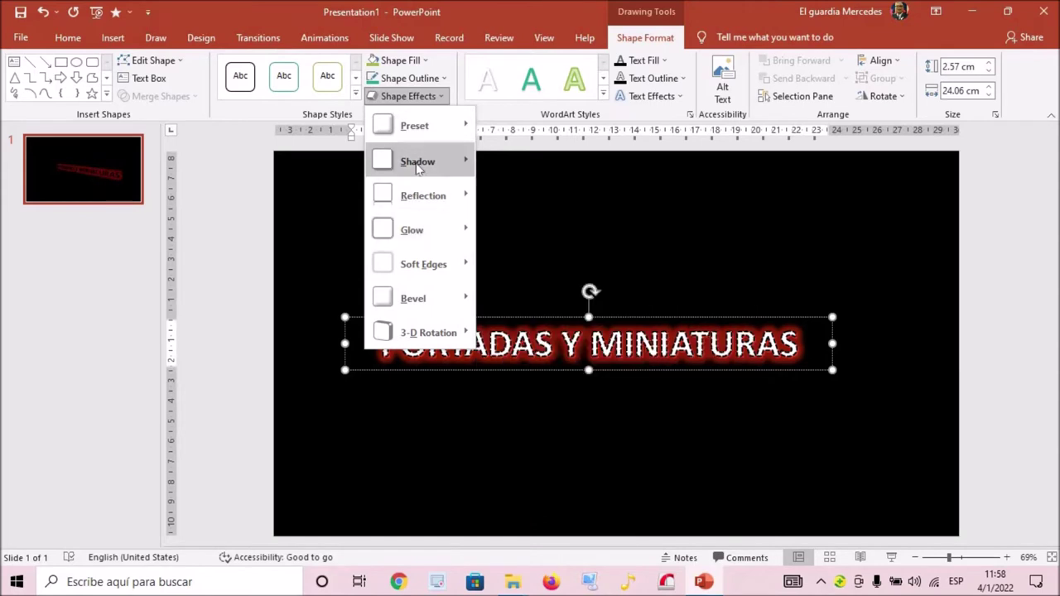
mouse_move(417, 161)
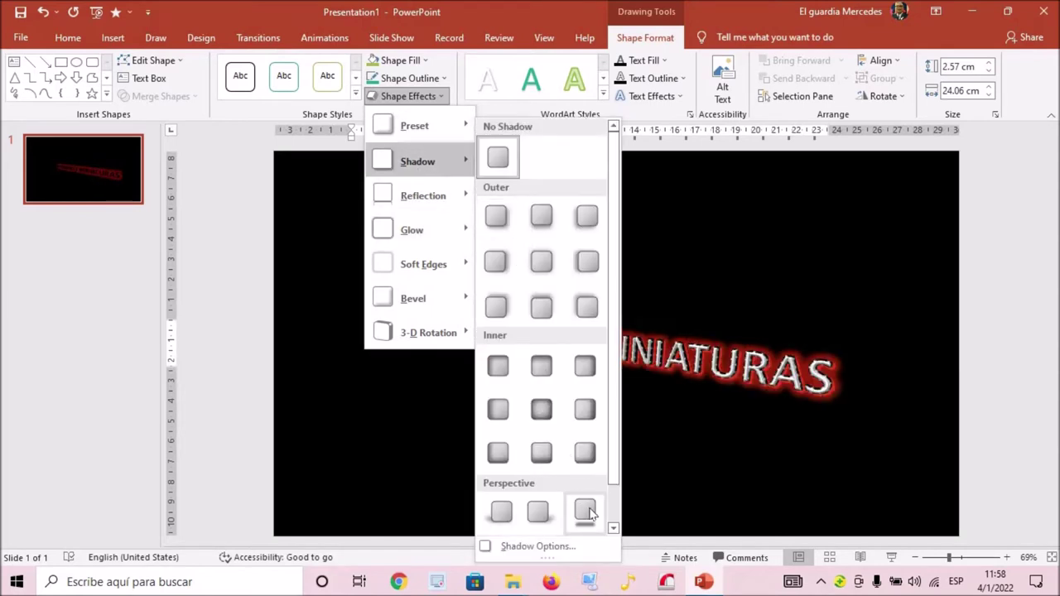
click(500, 513)
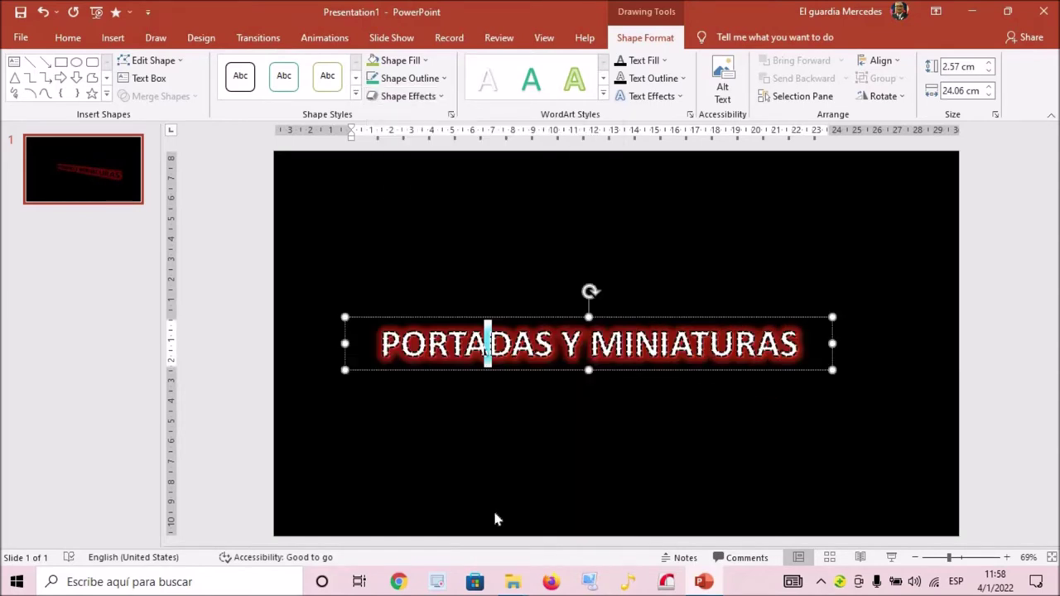
click(460, 472)
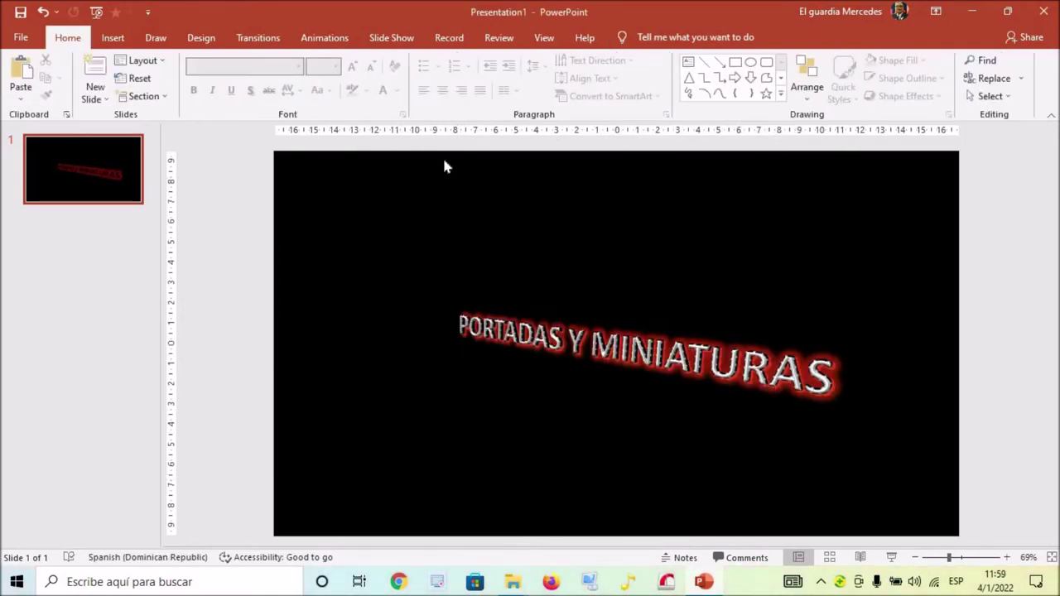
click(460, 329)
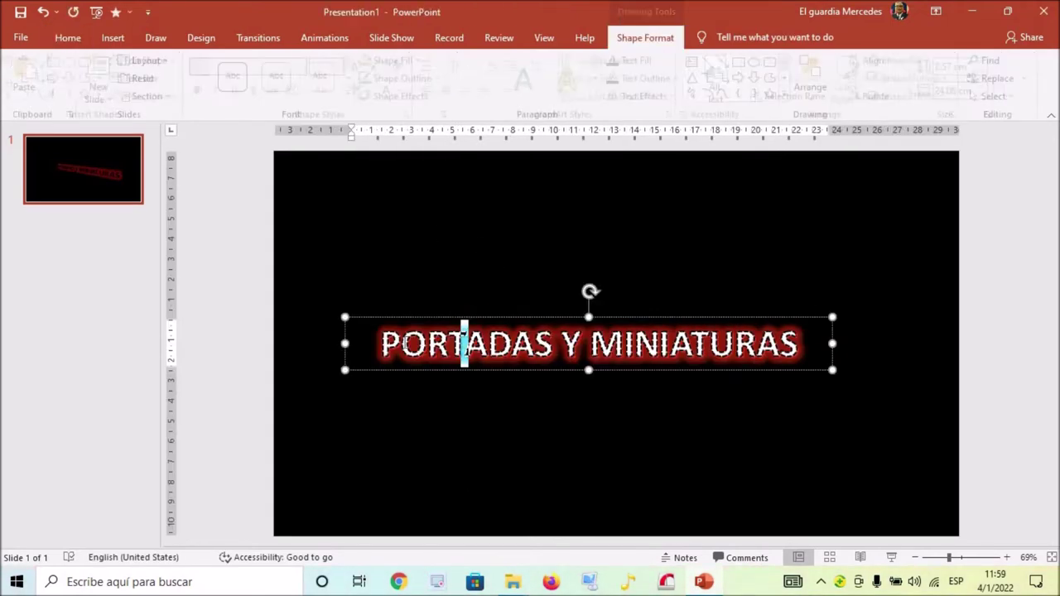
Apply the Square warp transform so the title fills a 3.19 × 25.02 cm box
key(Escape)
key(Escape)
click(460, 329)
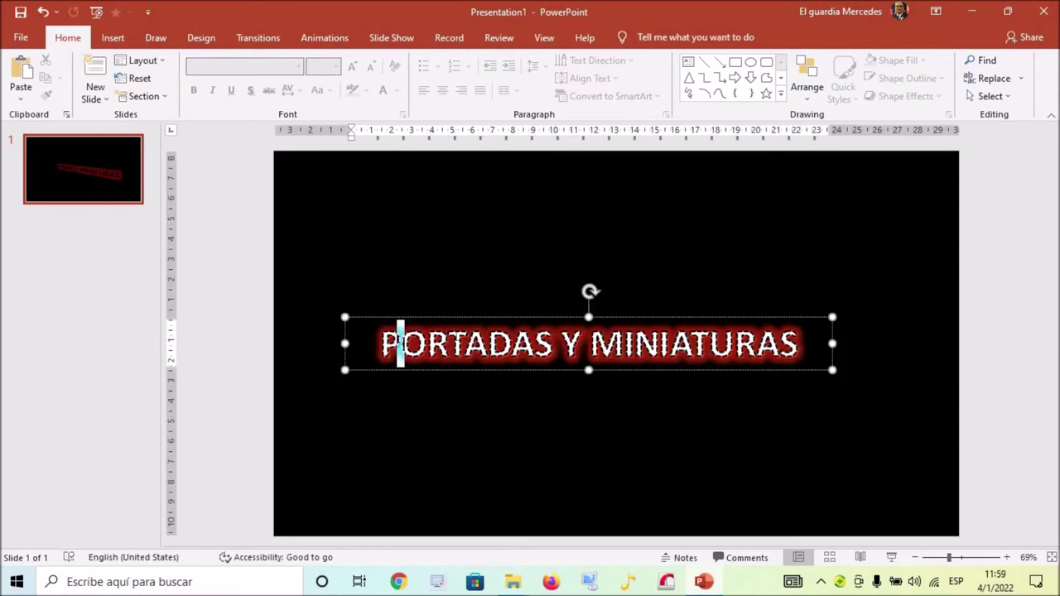
drag(383, 344, 806, 343)
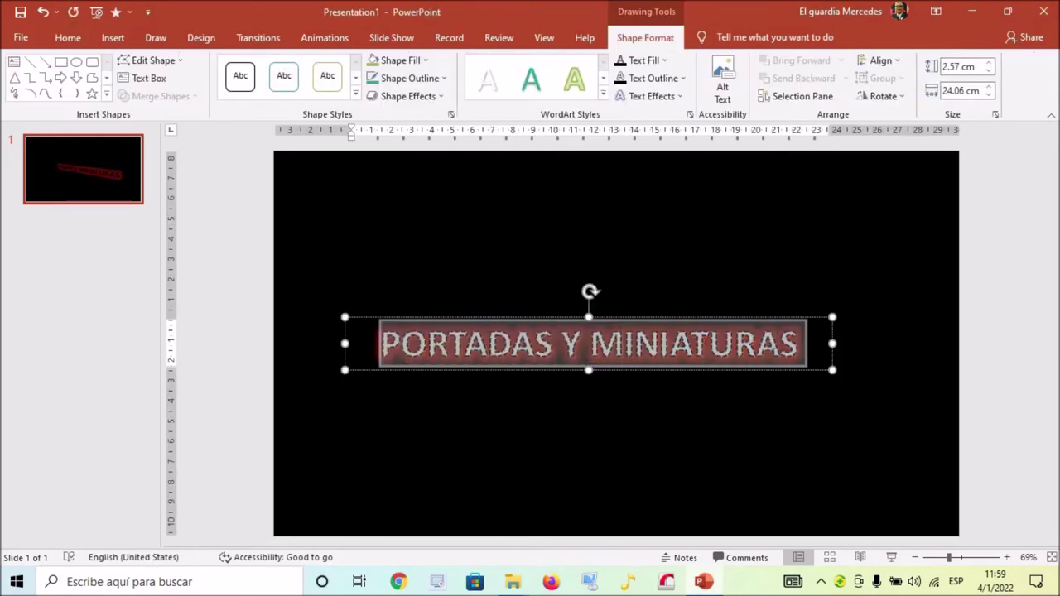
click(654, 98)
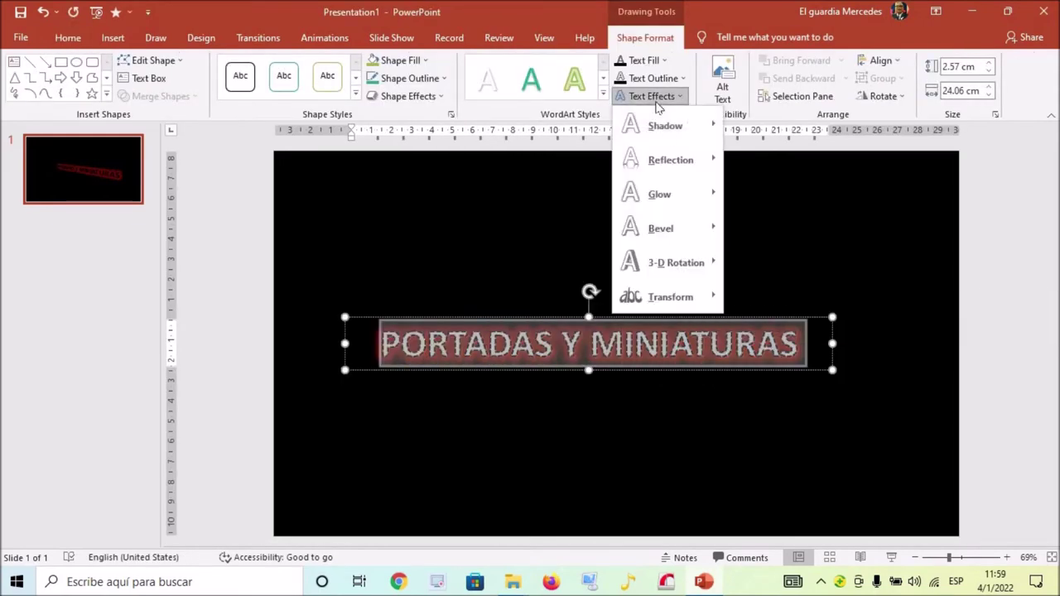
mouse_move(666, 296)
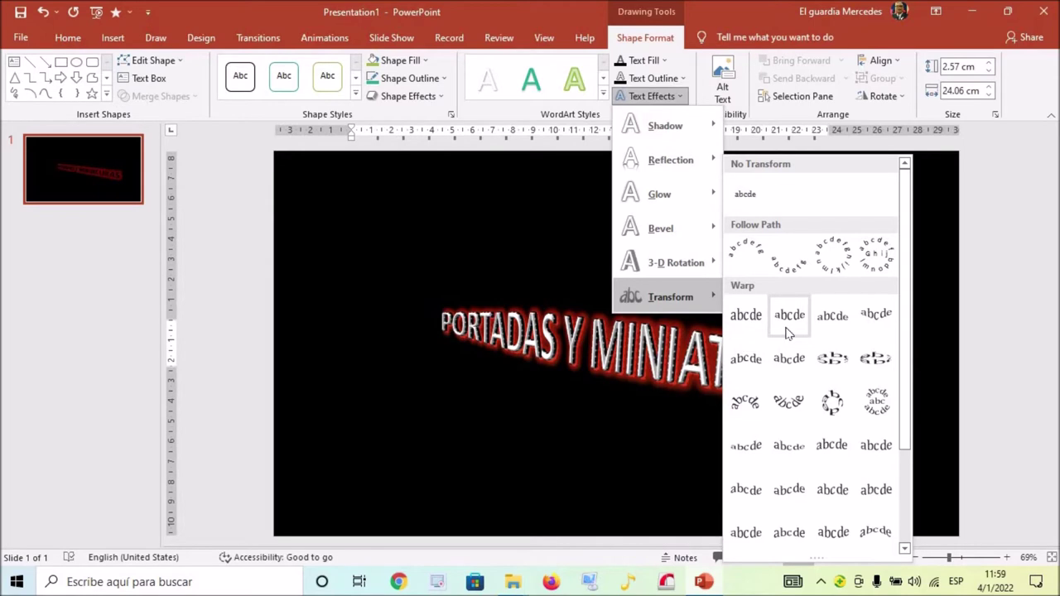
click(747, 321)
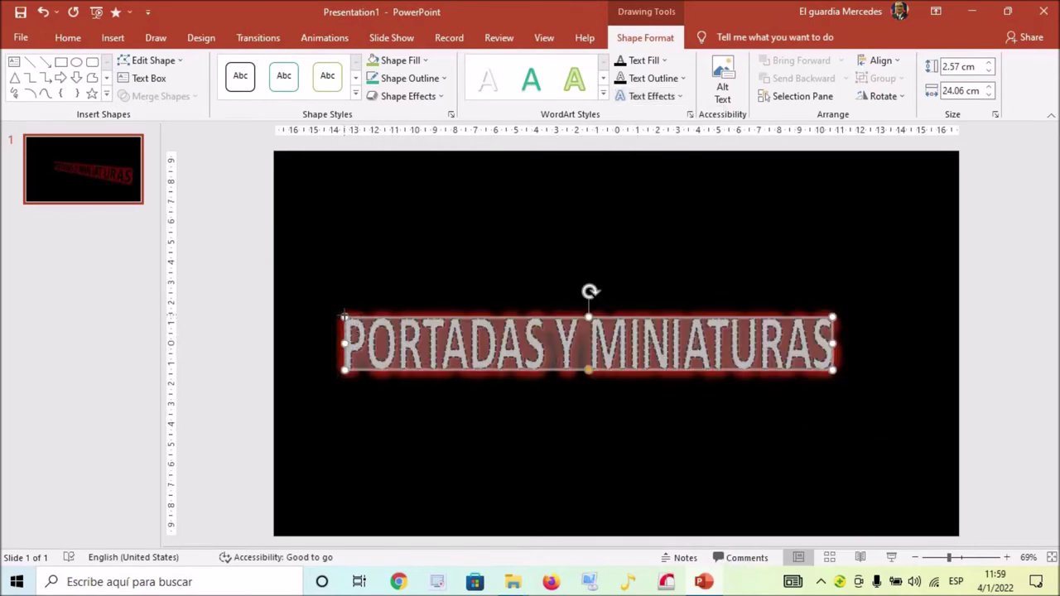
key(ctrl+z)
click(501, 437)
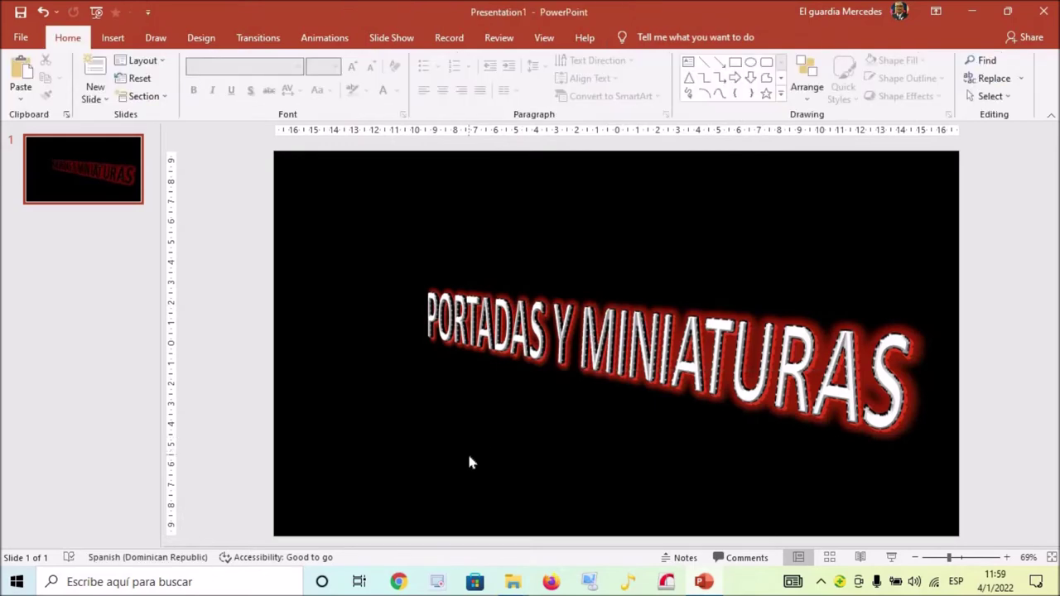
click(512, 348)
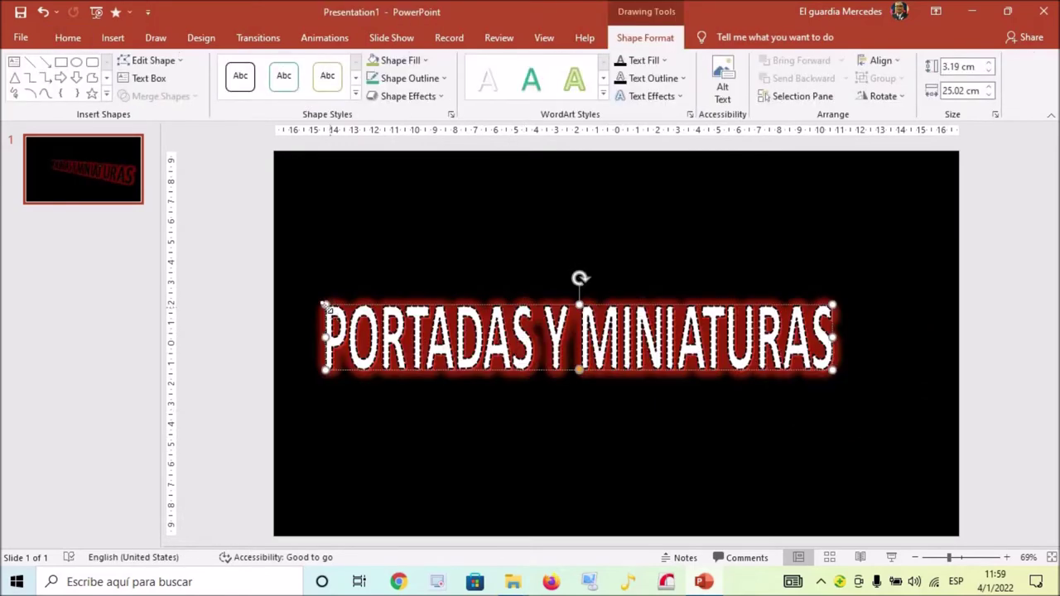
click(390, 378)
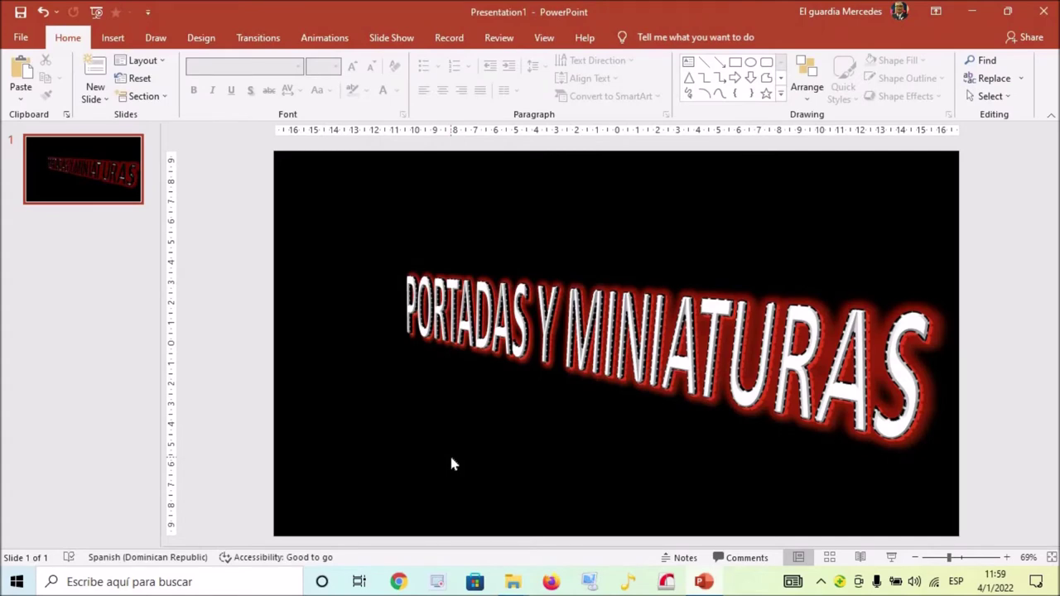
Take an area capture enclosing the whole slide with PC Screen Capture
click(588, 583)
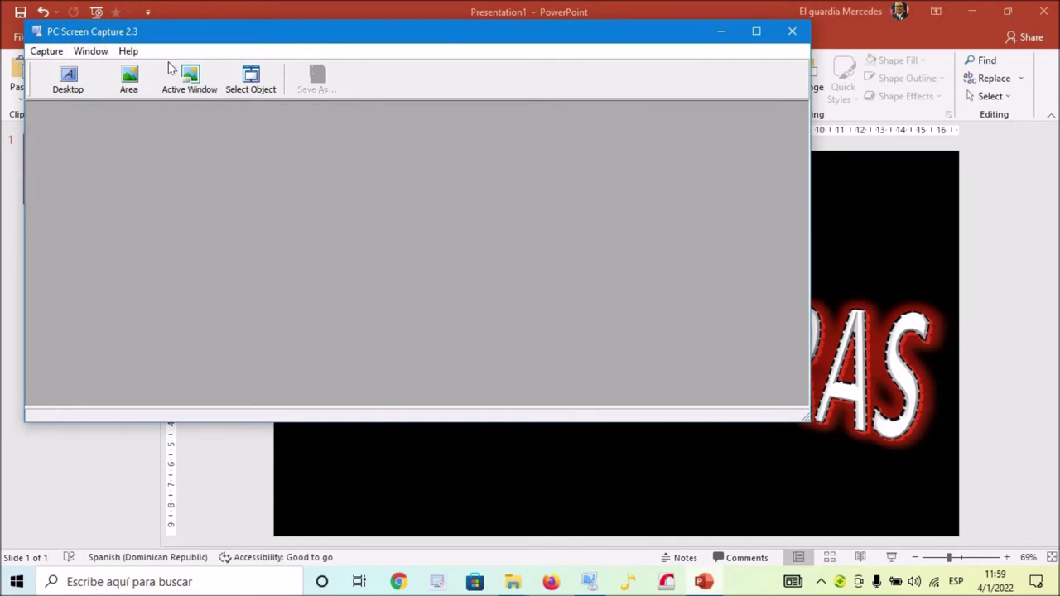
click(129, 79)
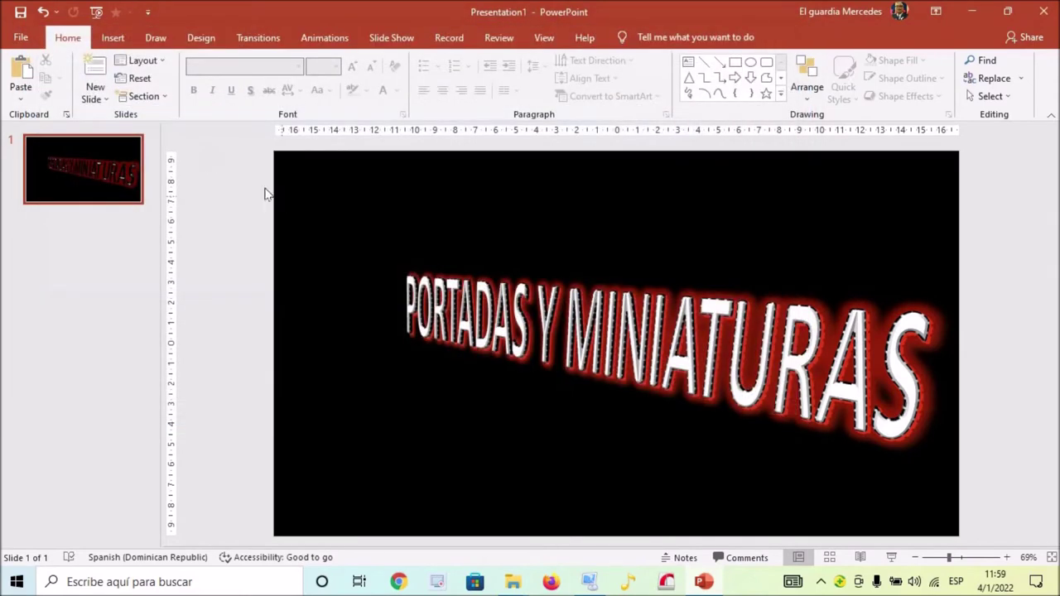
drag(274, 147, 668, 544)
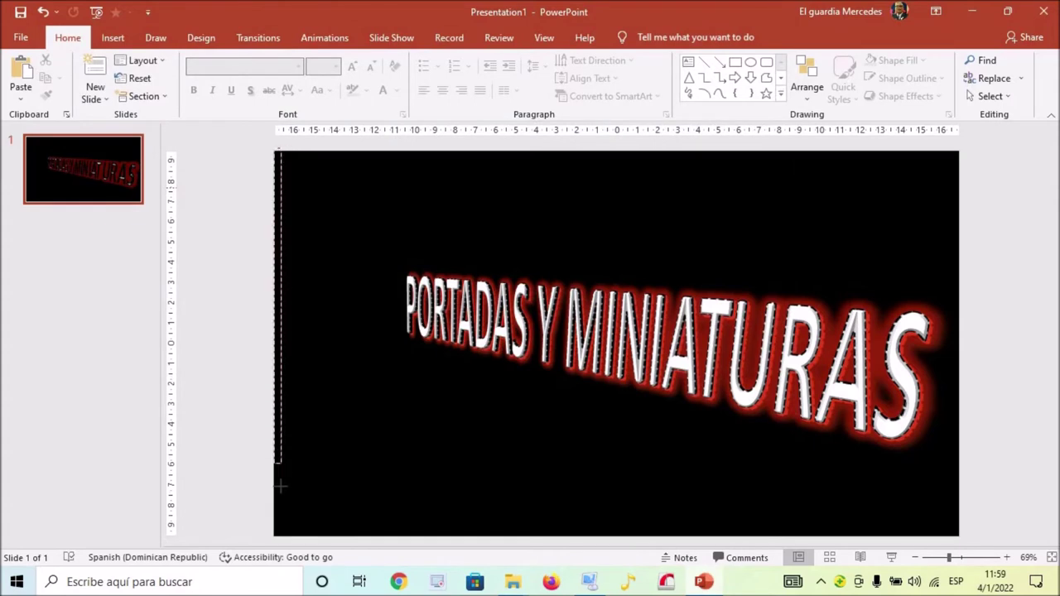
drag(668, 544, 962, 537)
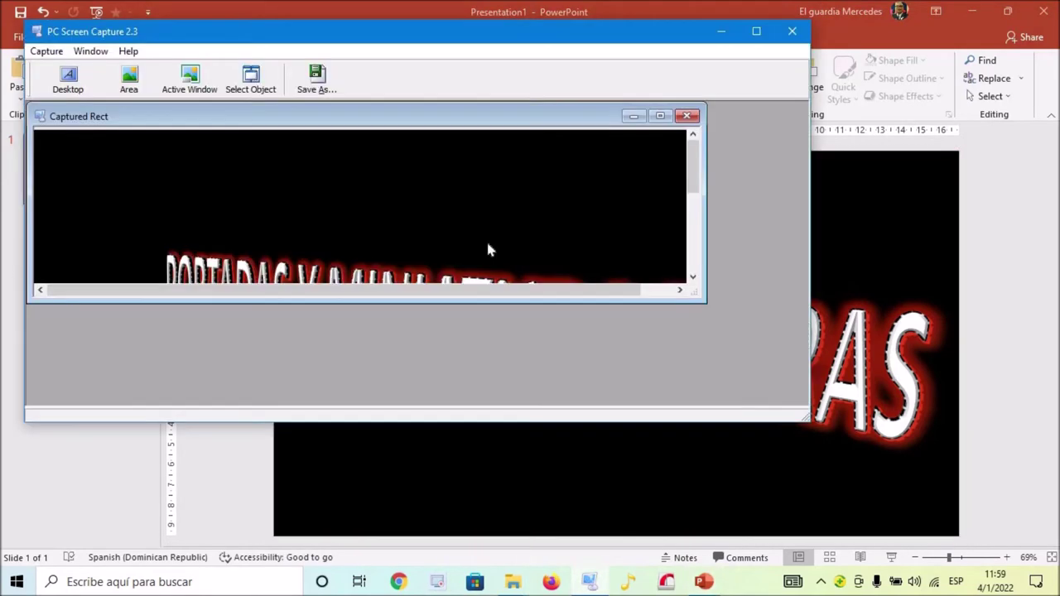
Save the capture to the Desktop as 'PORTADAS Y MINIAS' and close the capture tool
click(317, 82)
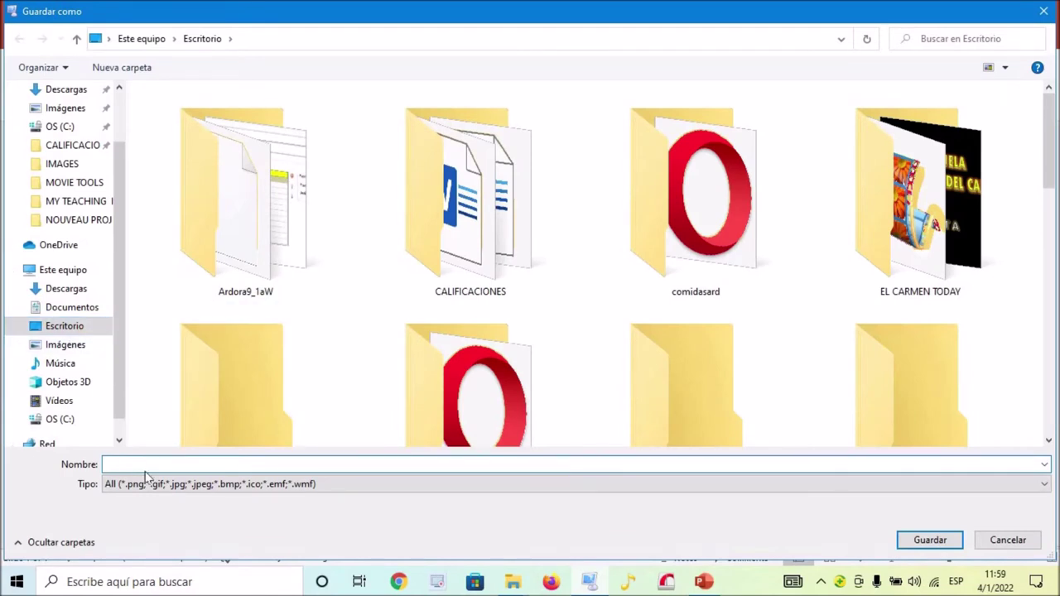
text(PORTA)
text(DAS)
text( Y MINIAS)
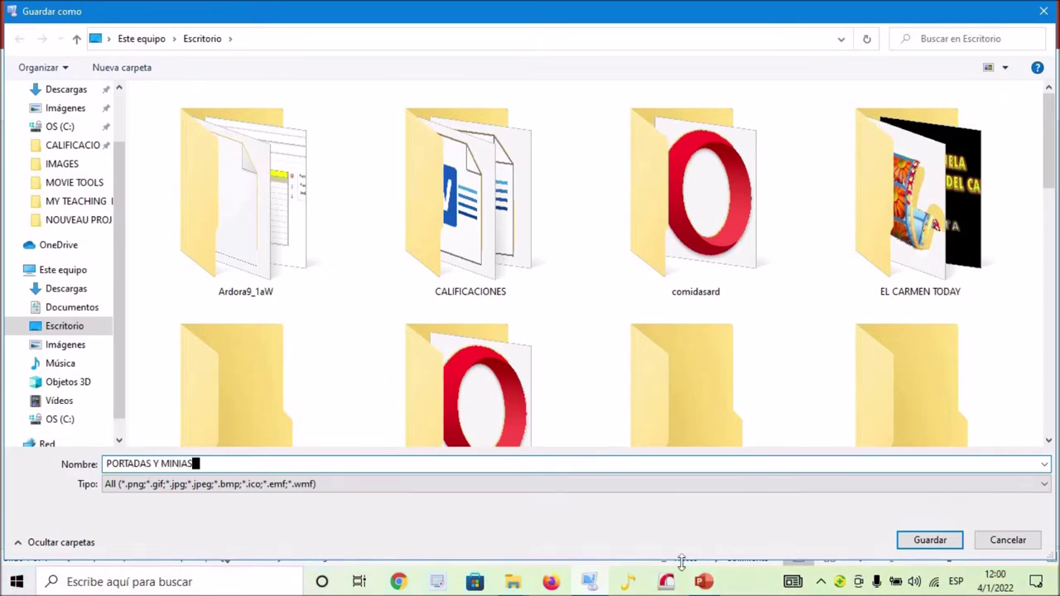
click(927, 541)
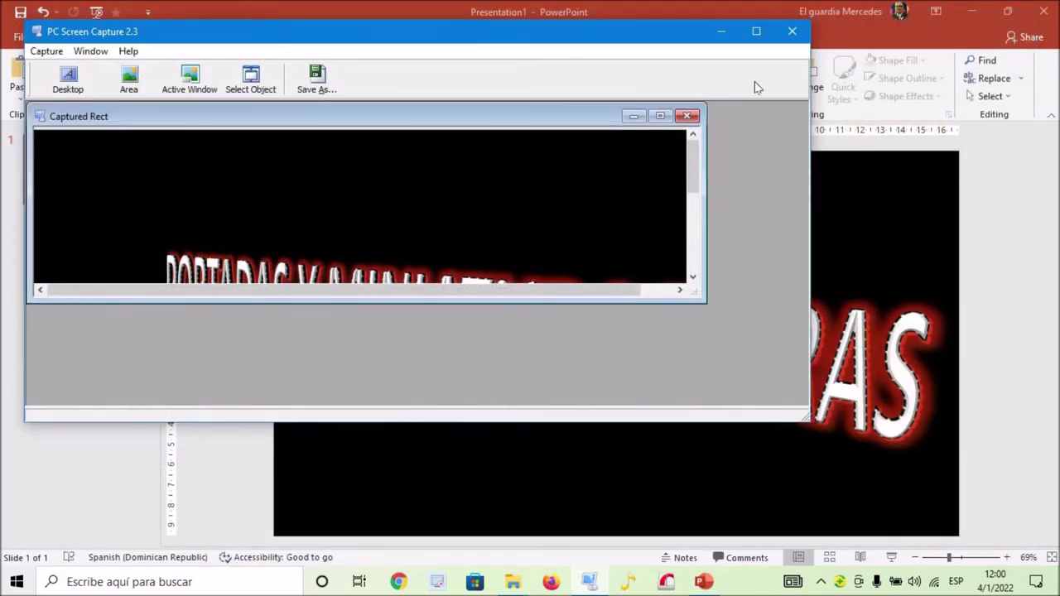
click(791, 30)
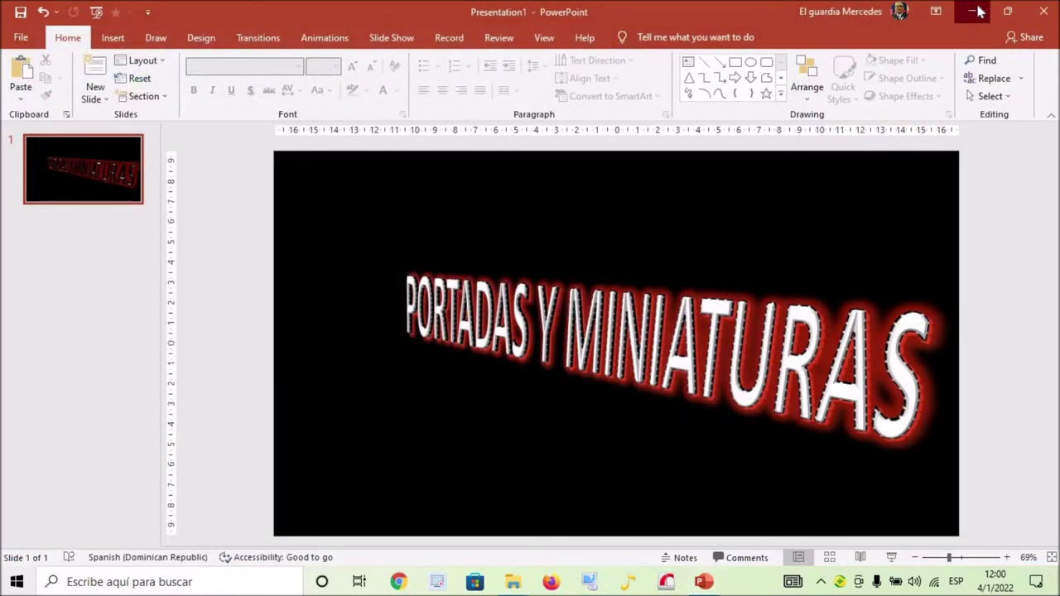
Minimise PowerPoint and open the PORTADAS Y MINIAS desktop image with Fotos
click(978, 12)
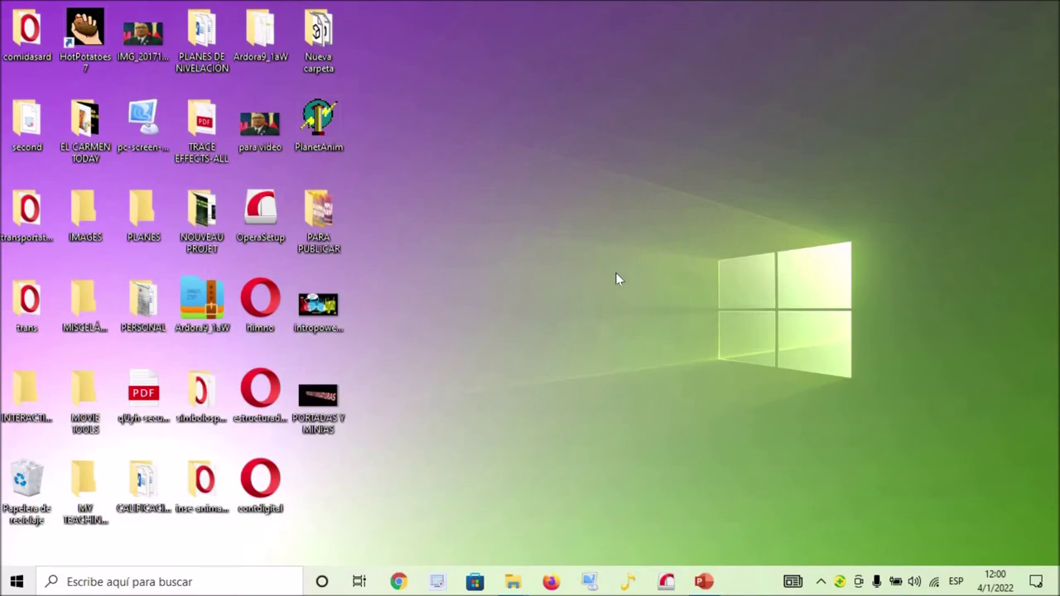
double_click(318, 402)
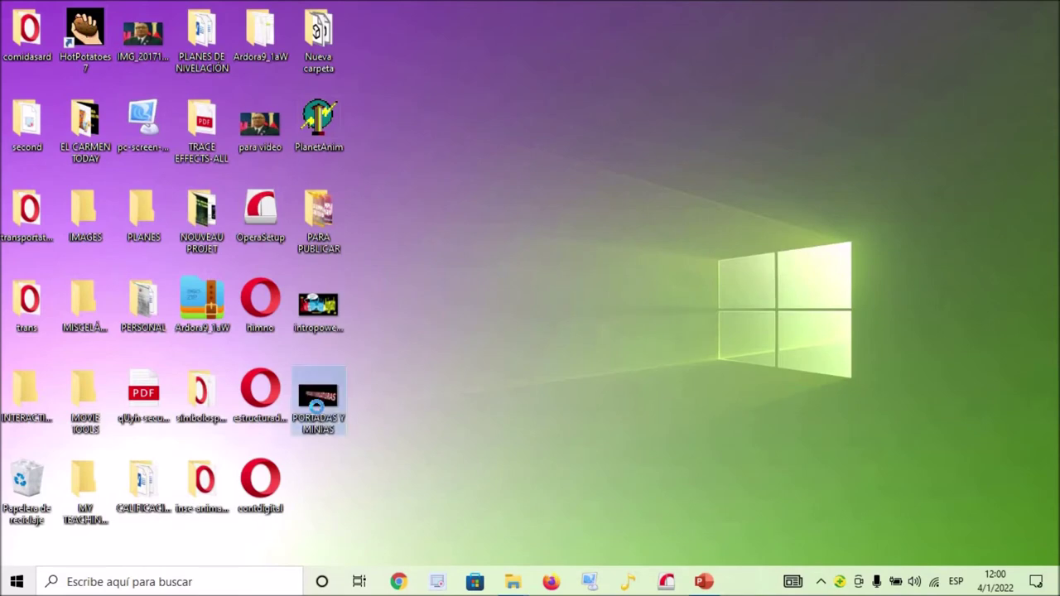
right_click(317, 404)
mouse_move(362, 320)
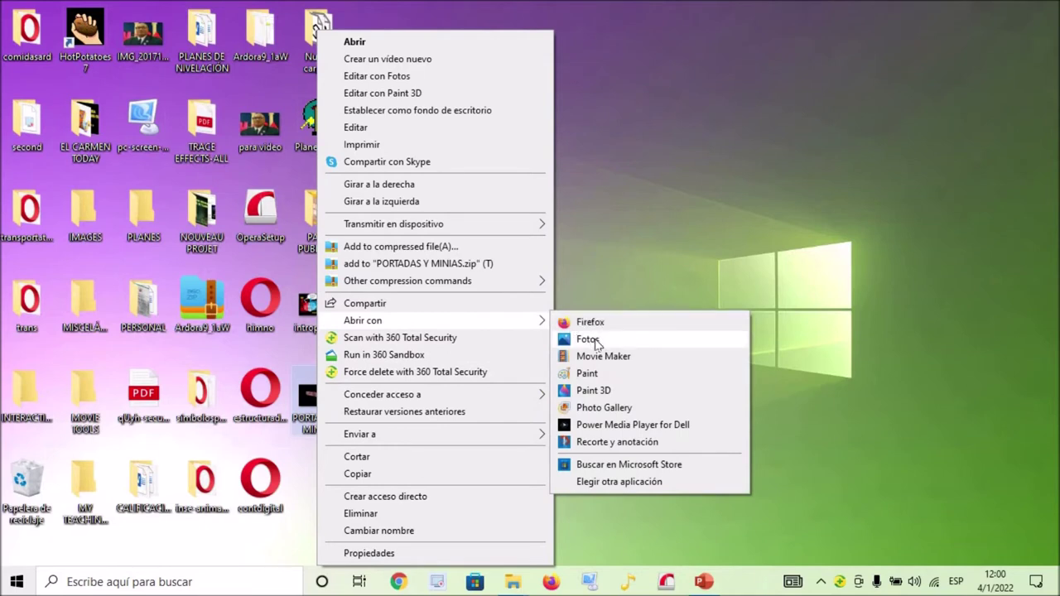
click(587, 340)
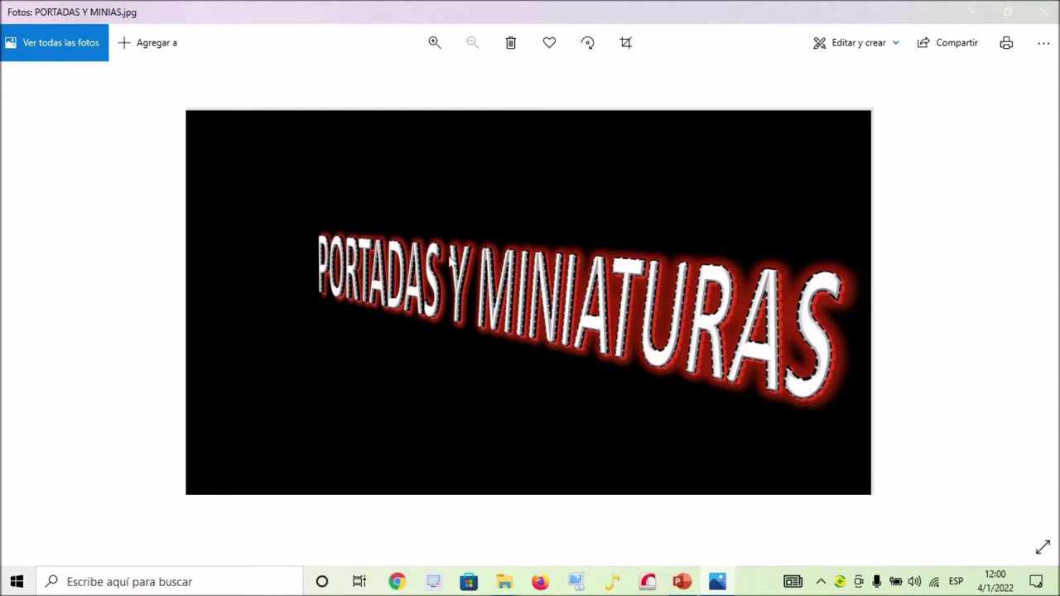
Open the PORTADAS Y MINIATURAS image in Photos' Añadir efectos 3D editor
click(892, 48)
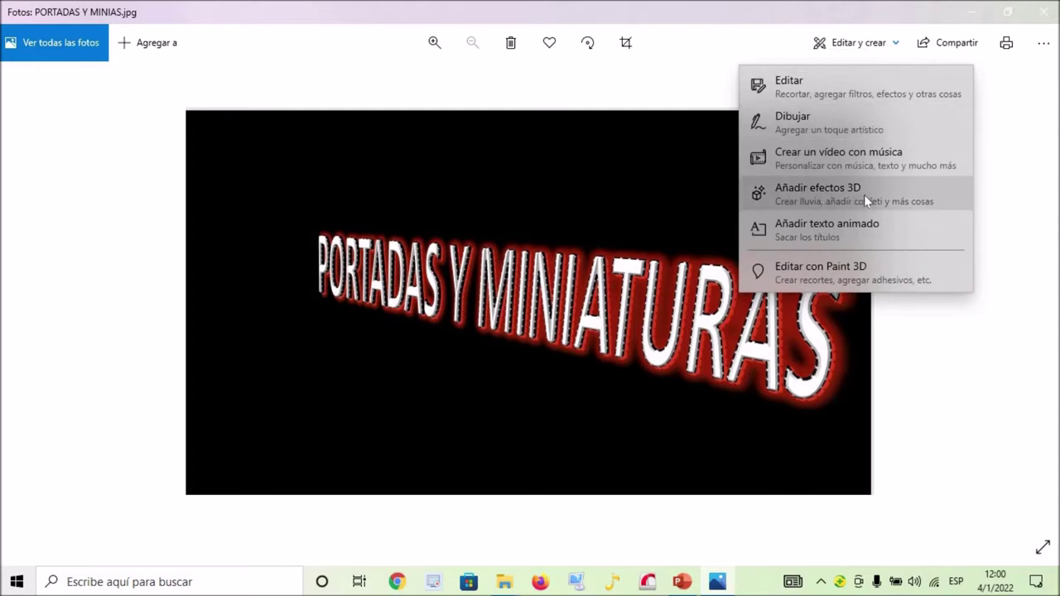
click(822, 199)
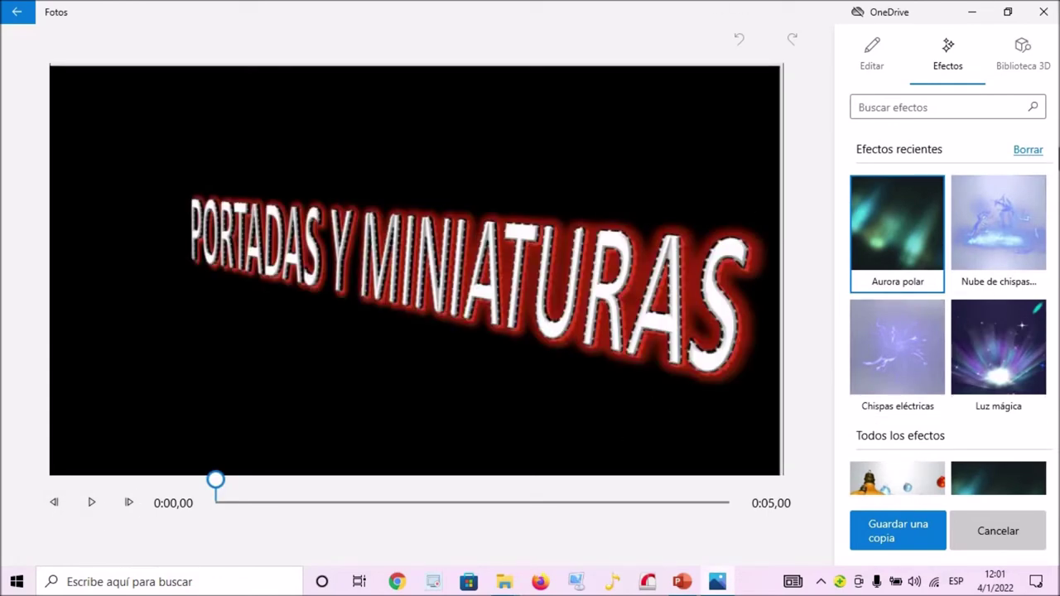
Apply the Destellos multicolores 3D effect from the effects list
scroll(948, 331, down, 3)
scroll(948, 331, down, 1)
scroll(948, 331, down, 3)
scroll(948, 332, down, 2)
scroll(947, 331, down, 1)
scroll(948, 331, down, 2)
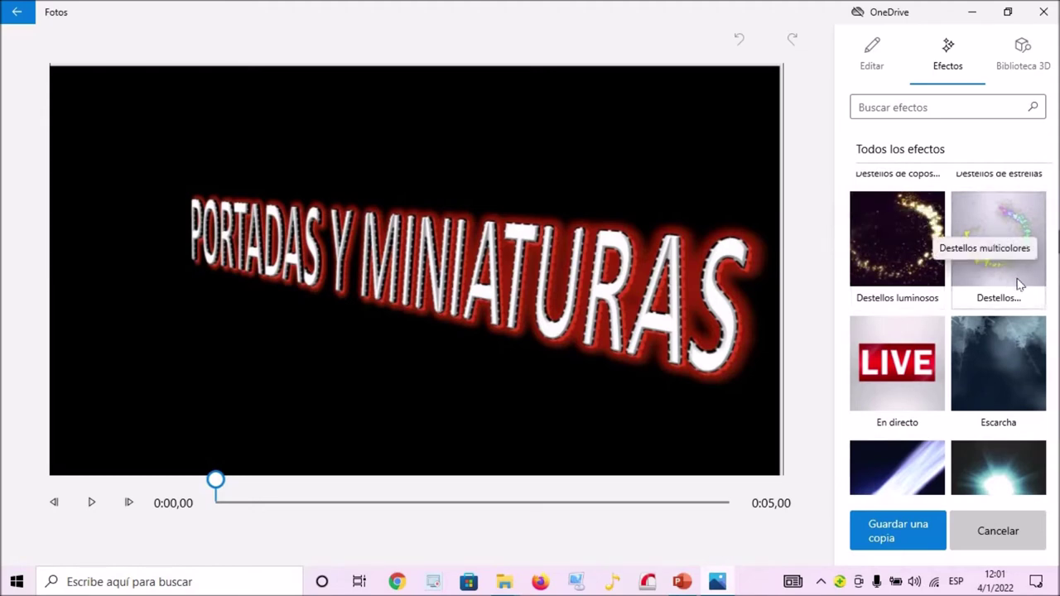
click(994, 261)
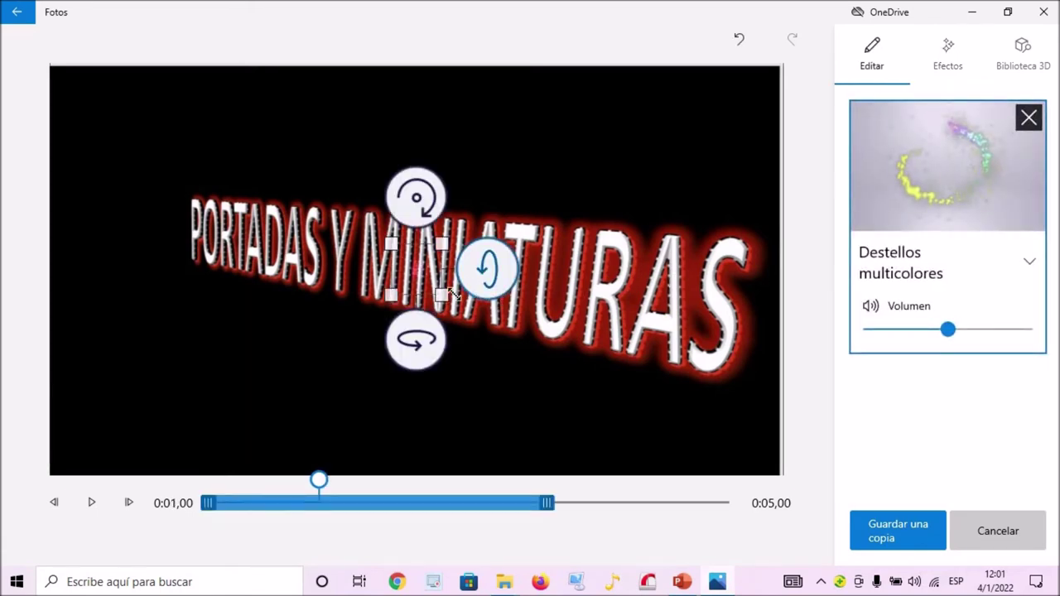
Enlarge the sparkle effect's box over the title toward the left and right edges
drag(453, 293, 501, 352)
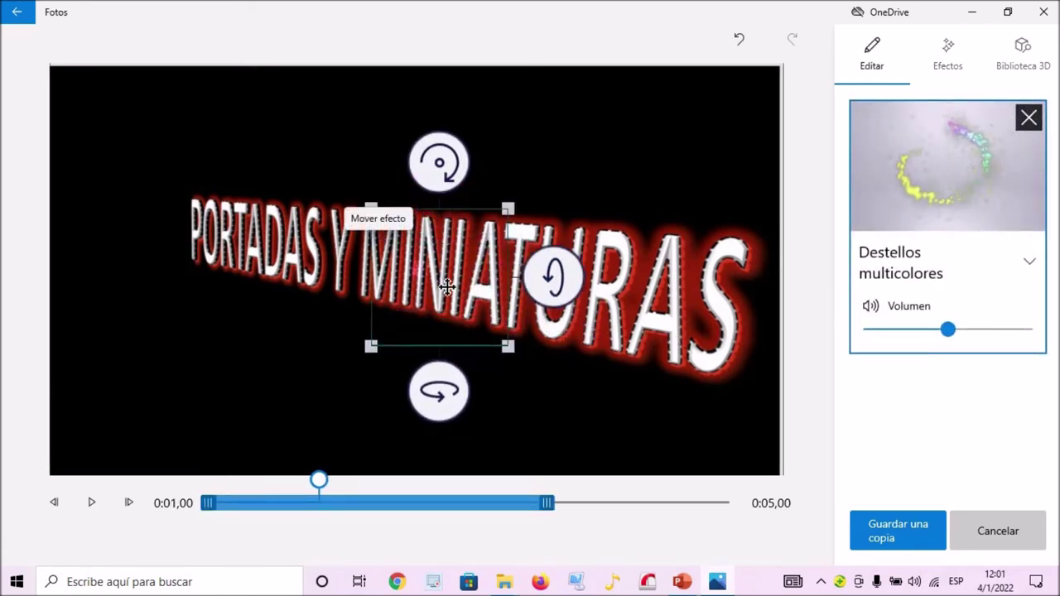
drag(350, 348, 235, 480)
drag(450, 336, 362, 233)
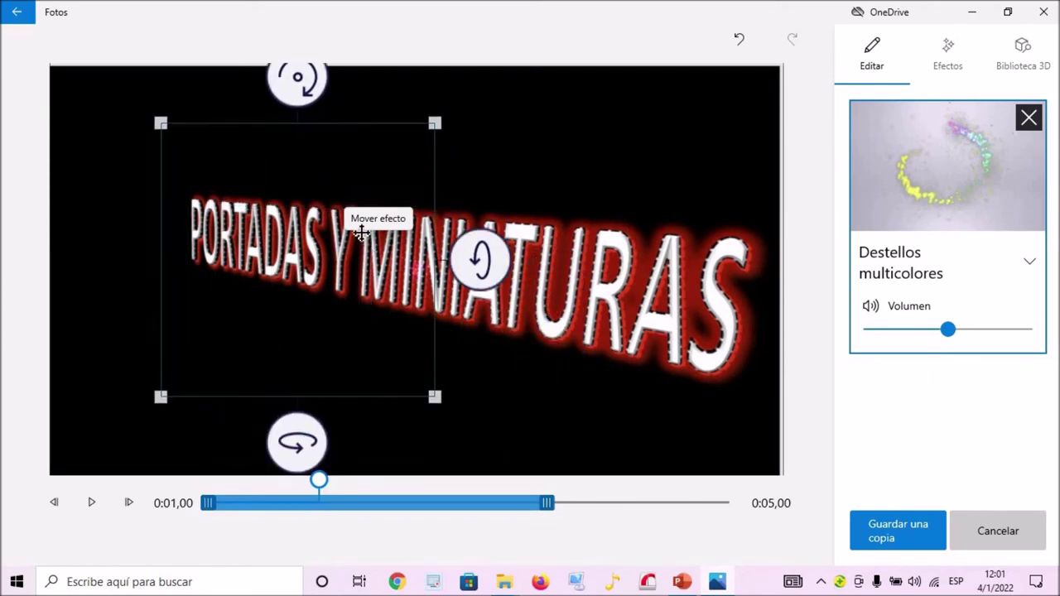
drag(428, 376, 613, 381)
drag(317, 442, 355, 344)
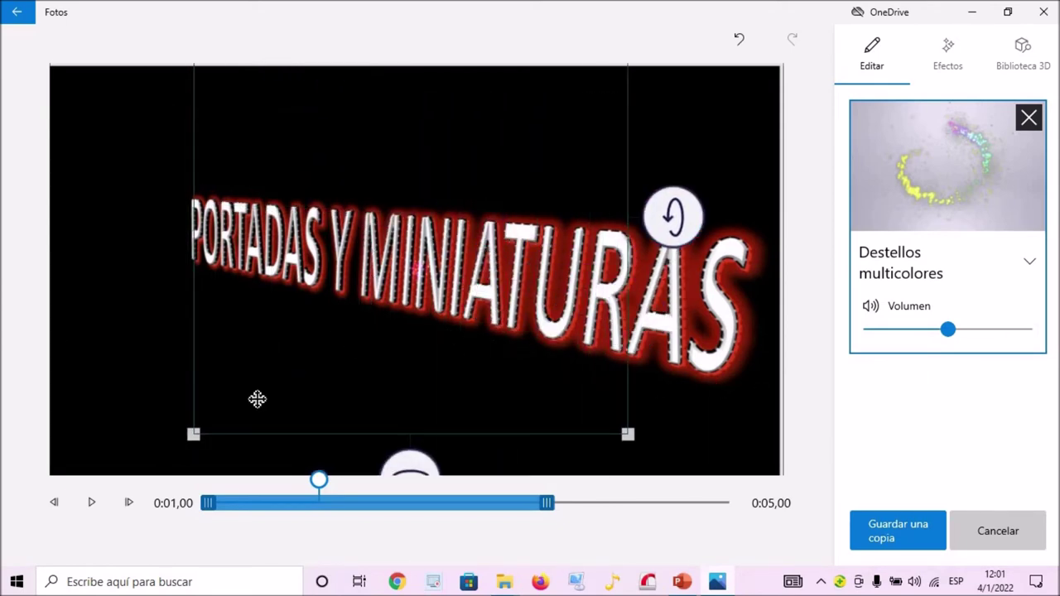
drag(197, 435, 85, 440)
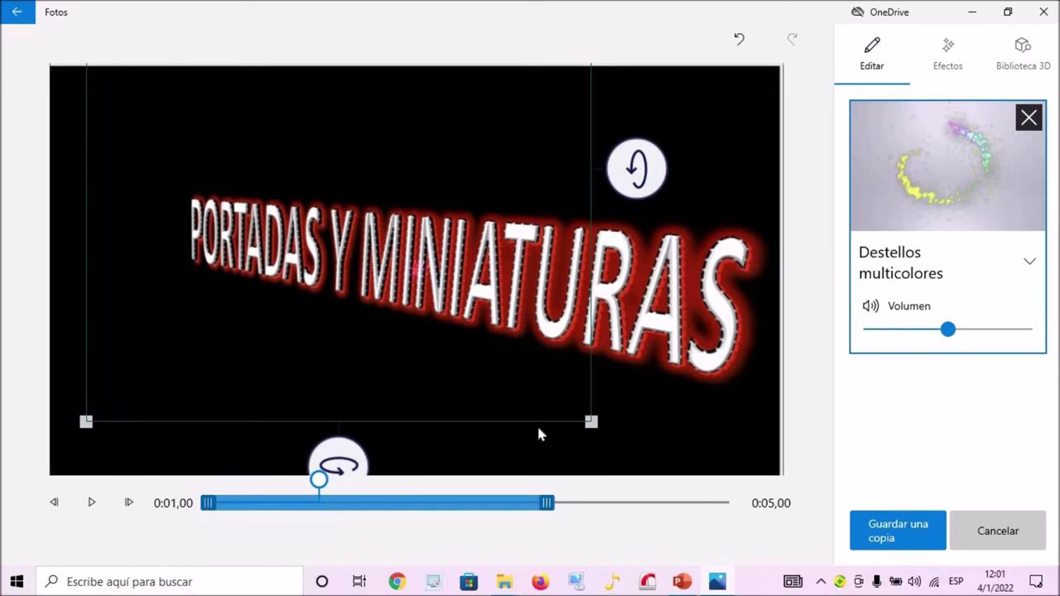
Stretch the sparkle box to the image's corners, lengthen its duration, and preview it
drag(591, 422, 690, 434)
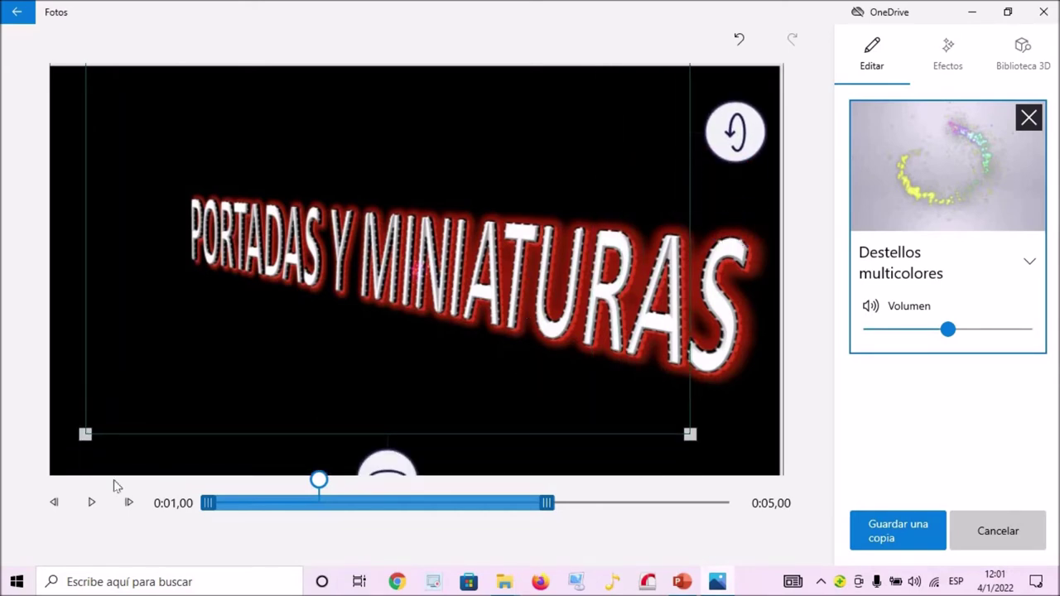
drag(86, 434, 64, 452)
drag(324, 399, 397, 381)
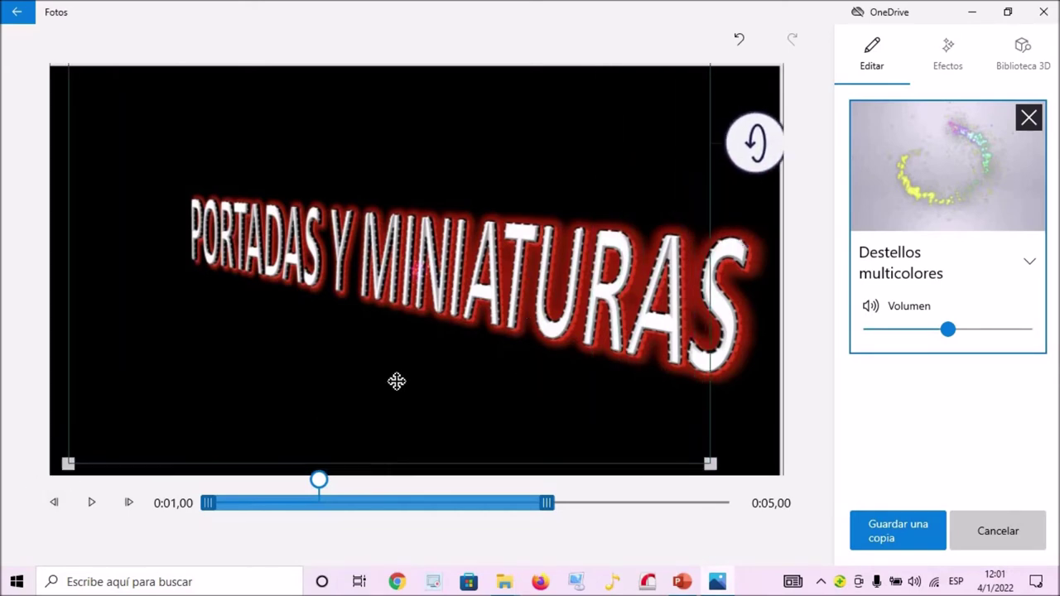
mouse_move(709, 456)
mouse_down()
mouse_move(725, 443)
mouse_move(837, 485)
mouse_up()
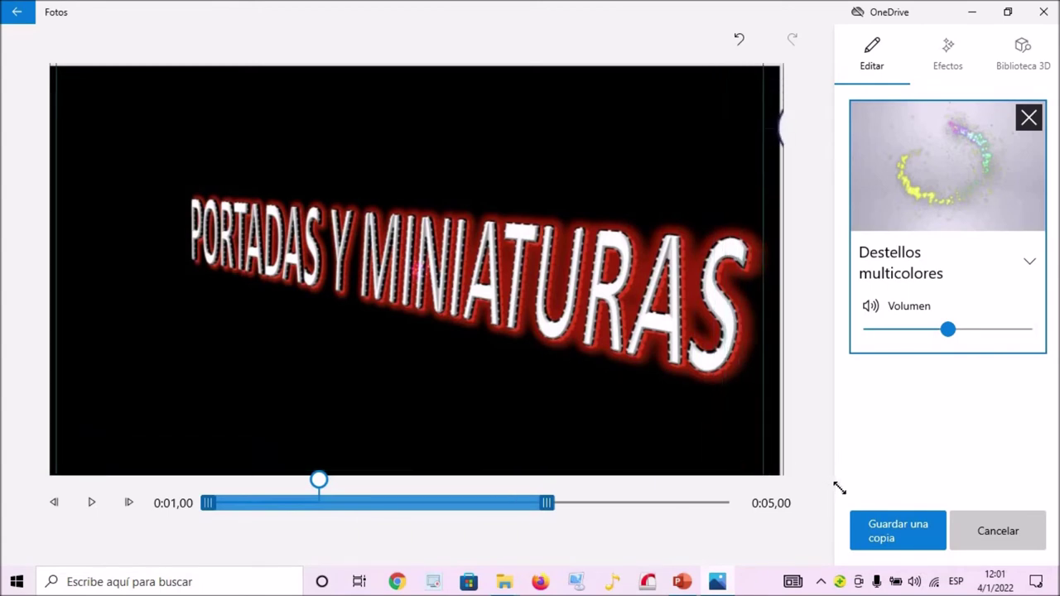
drag(752, 439, 802, 474)
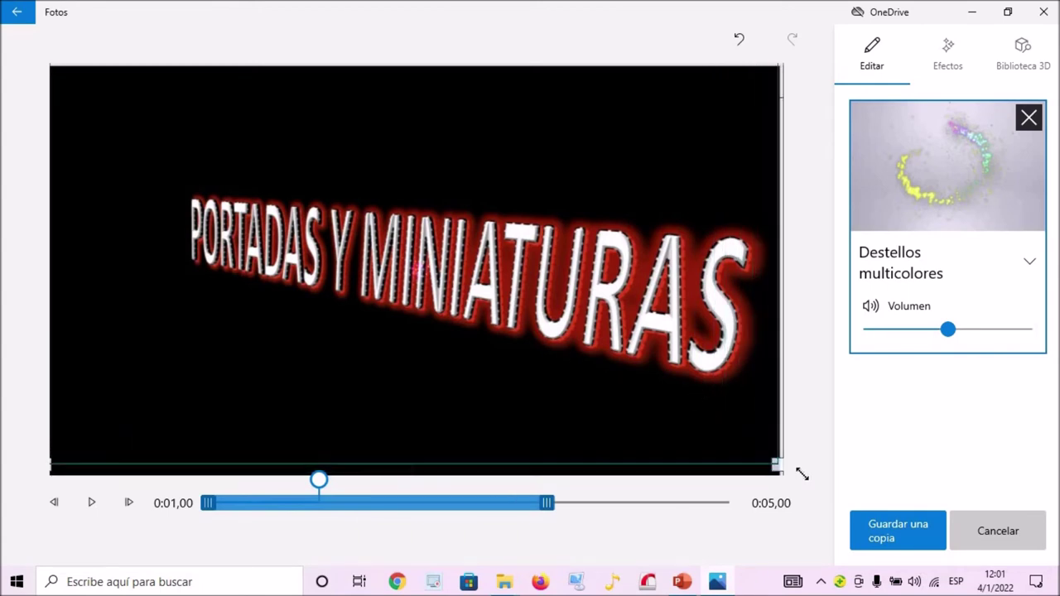
drag(402, 440, 398, 452)
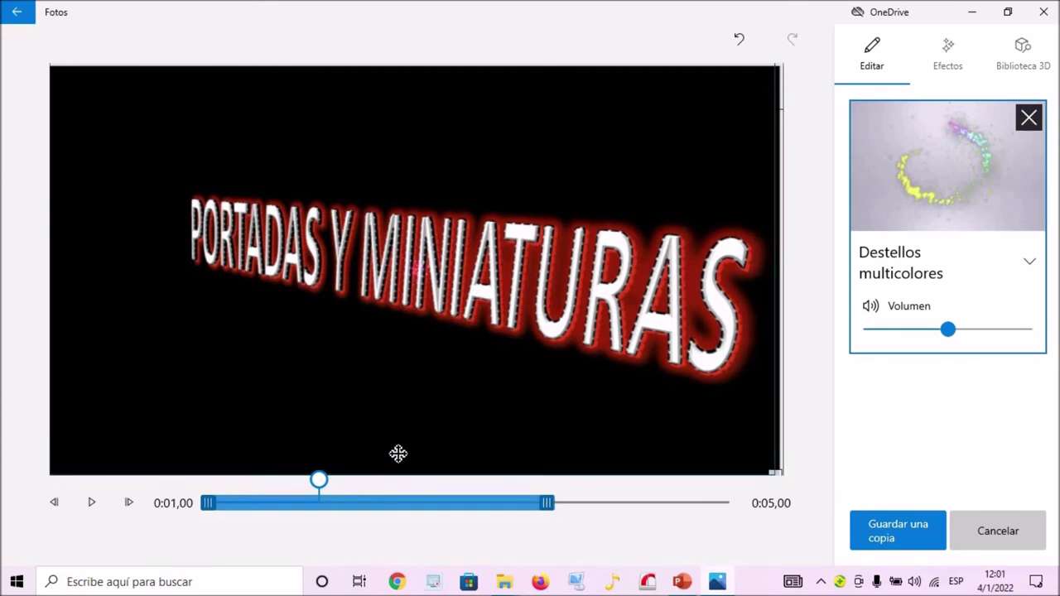
drag(546, 507, 724, 527)
click(91, 502)
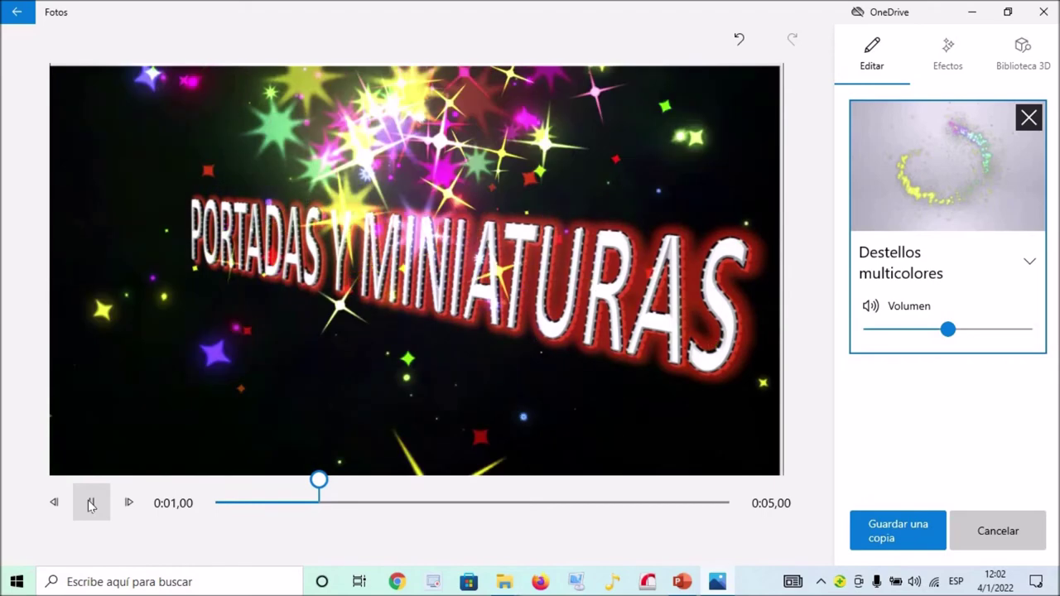
End the sparkle effect slightly earlier and preview the clip
click(91, 503)
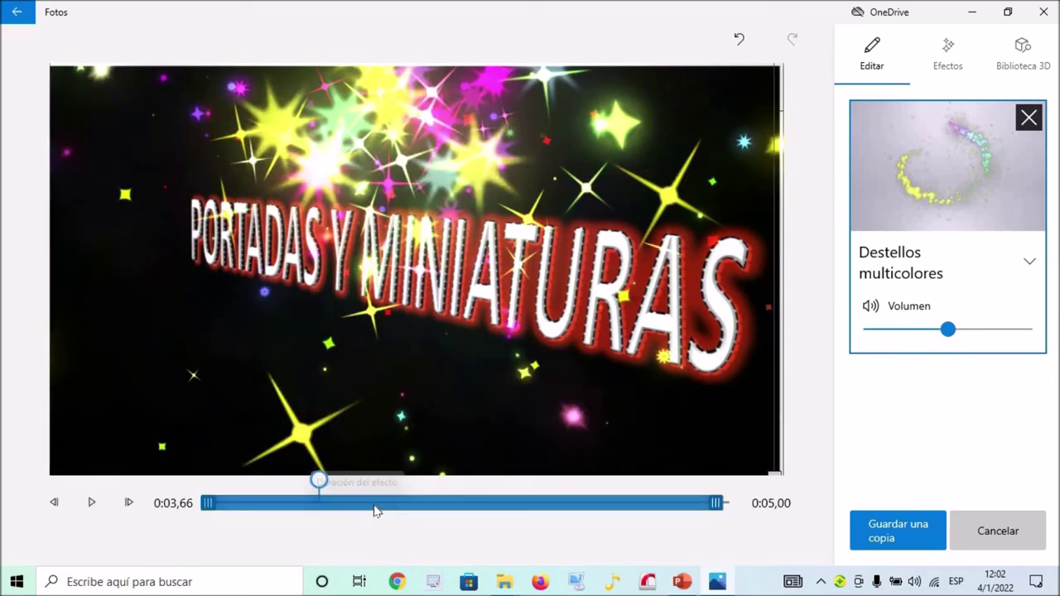
drag(723, 512, 717, 511)
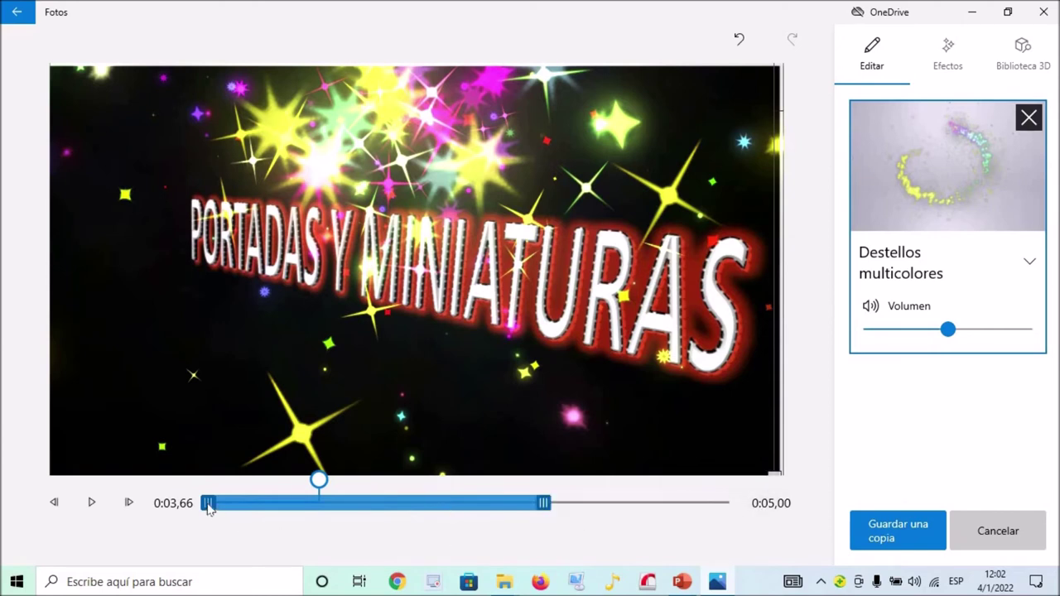
click(91, 503)
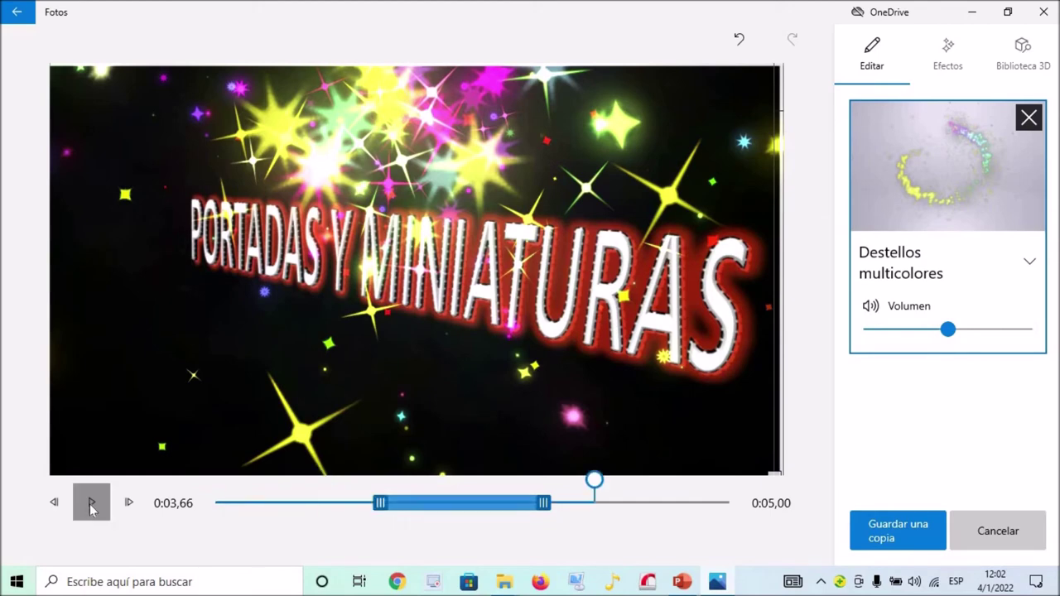
click(91, 504)
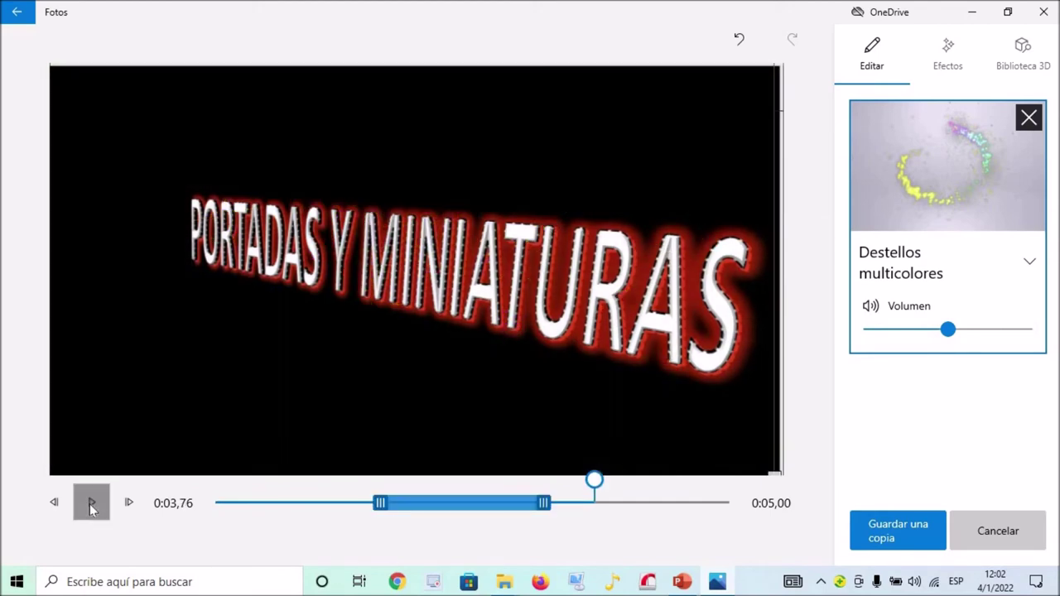
click(91, 505)
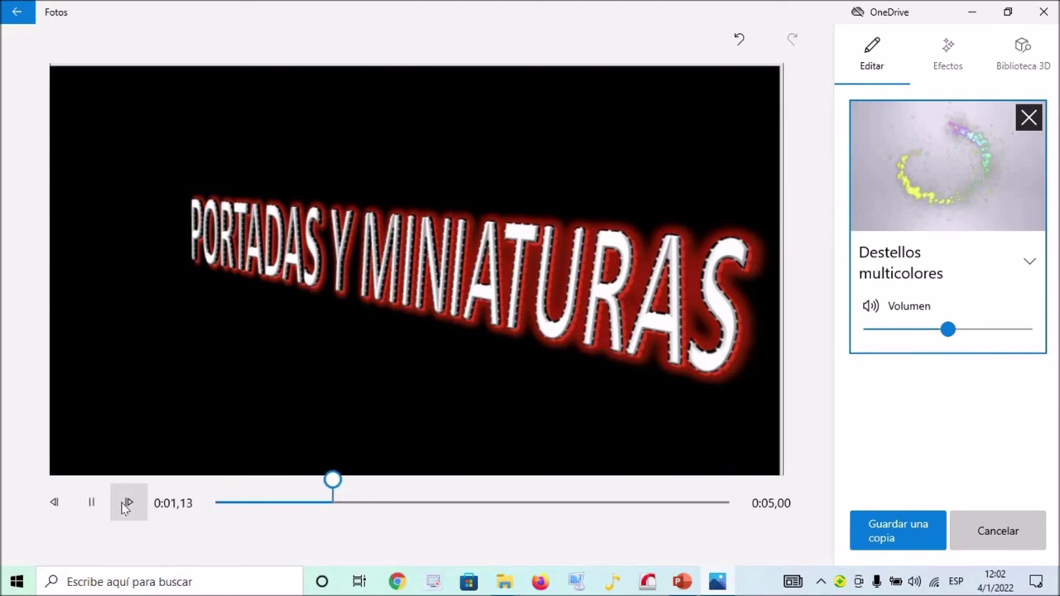
click(129, 503)
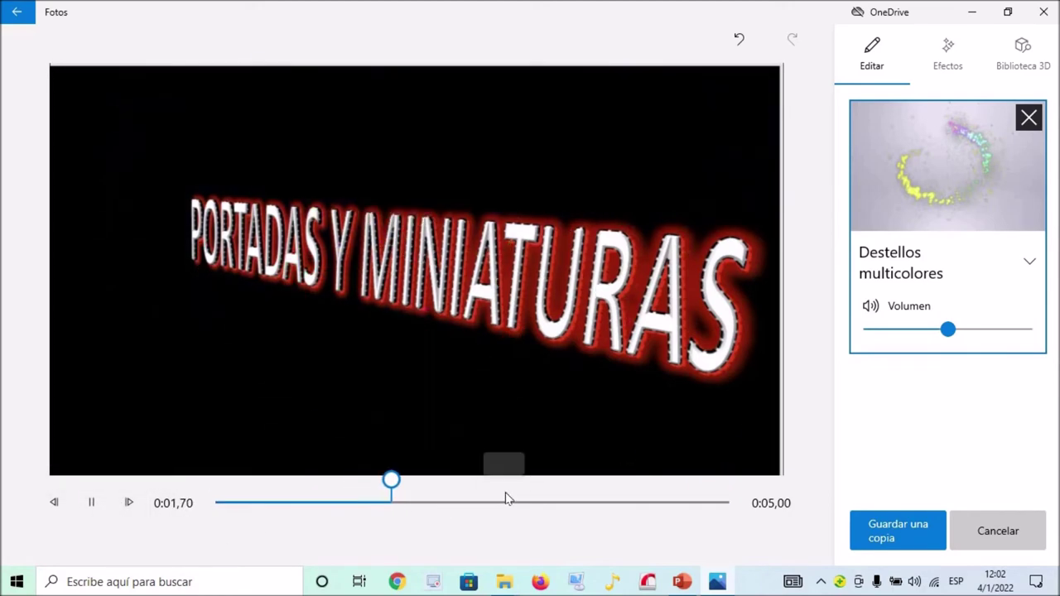
click(505, 501)
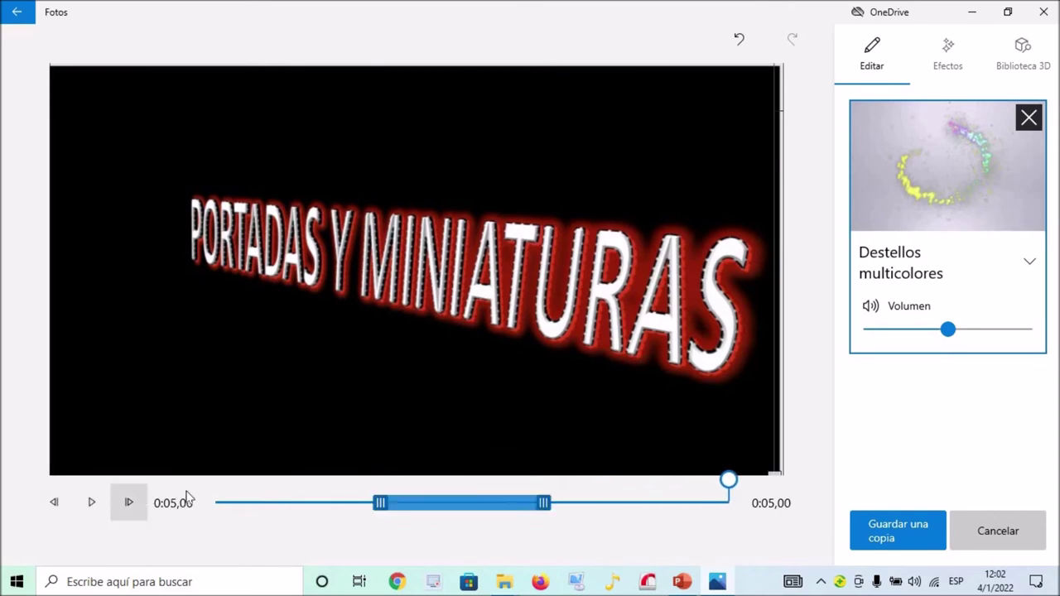
Make the sparkle effect start earlier and replay the preview to check the timing
drag(355, 505, 262, 505)
click(93, 503)
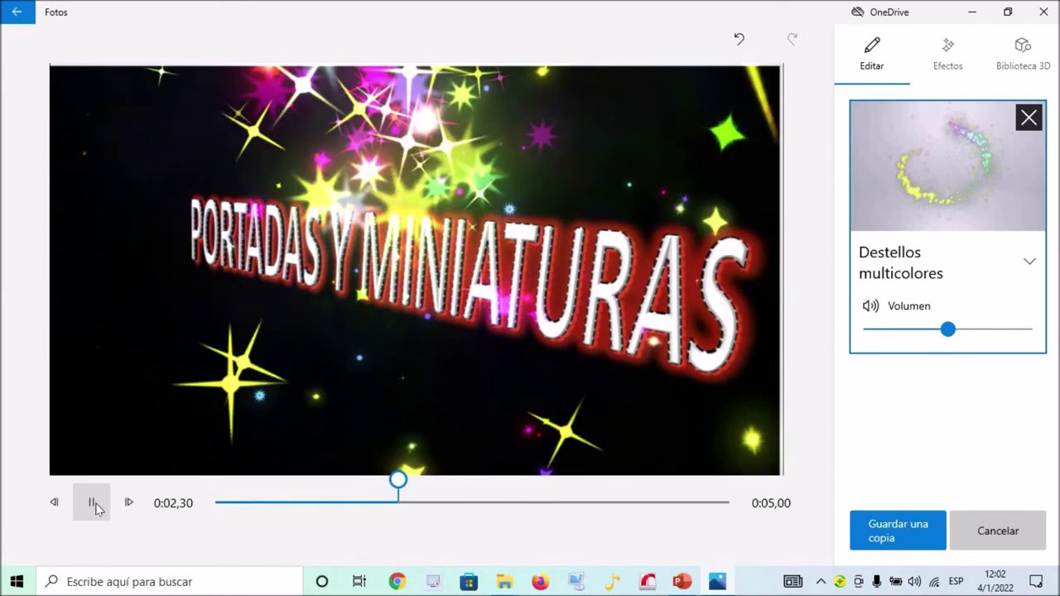
click(95, 508)
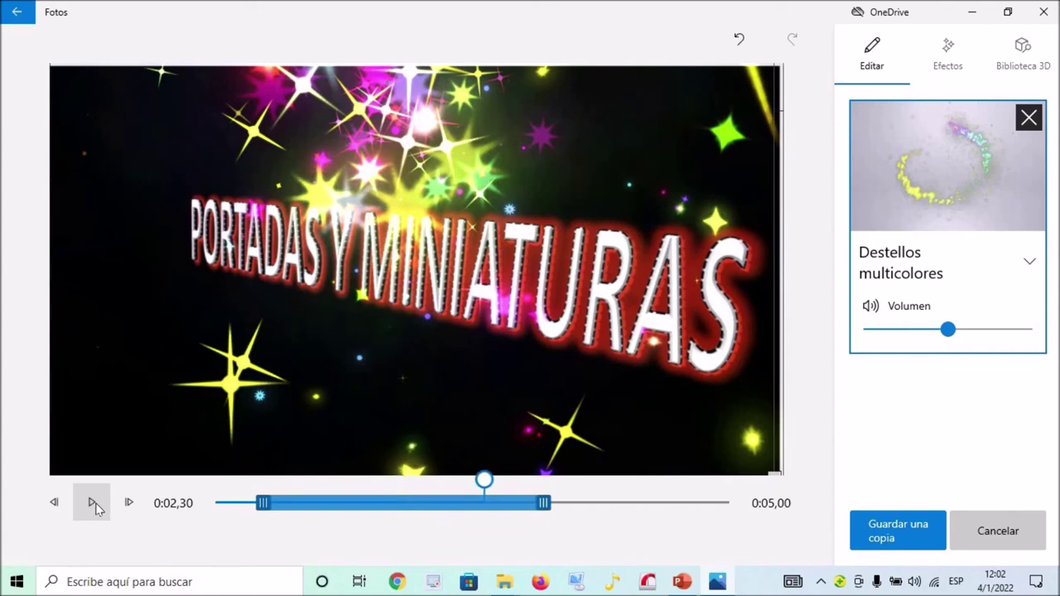
click(92, 503)
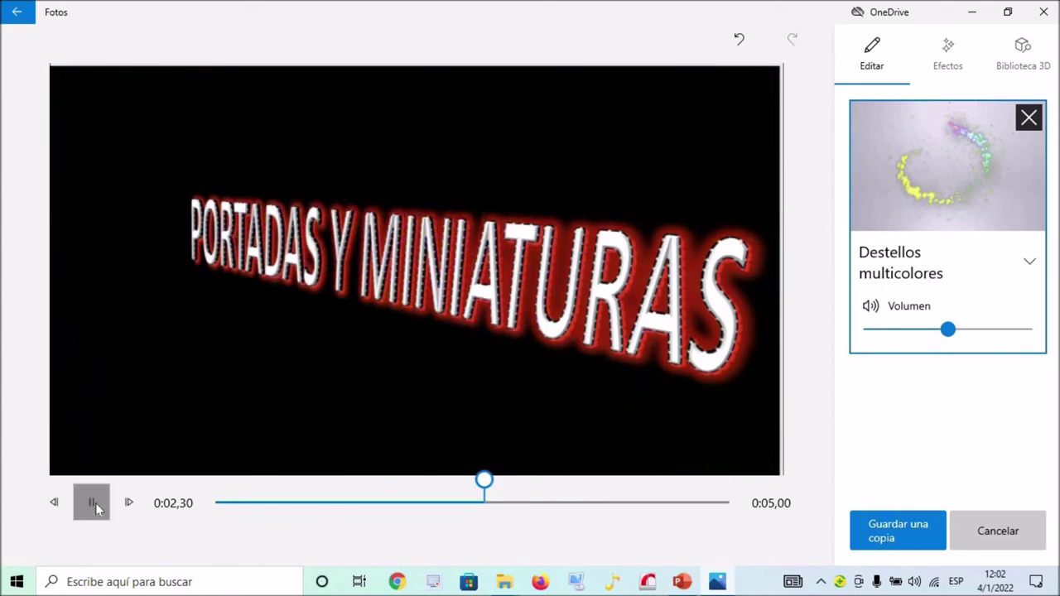
click(96, 505)
click(93, 504)
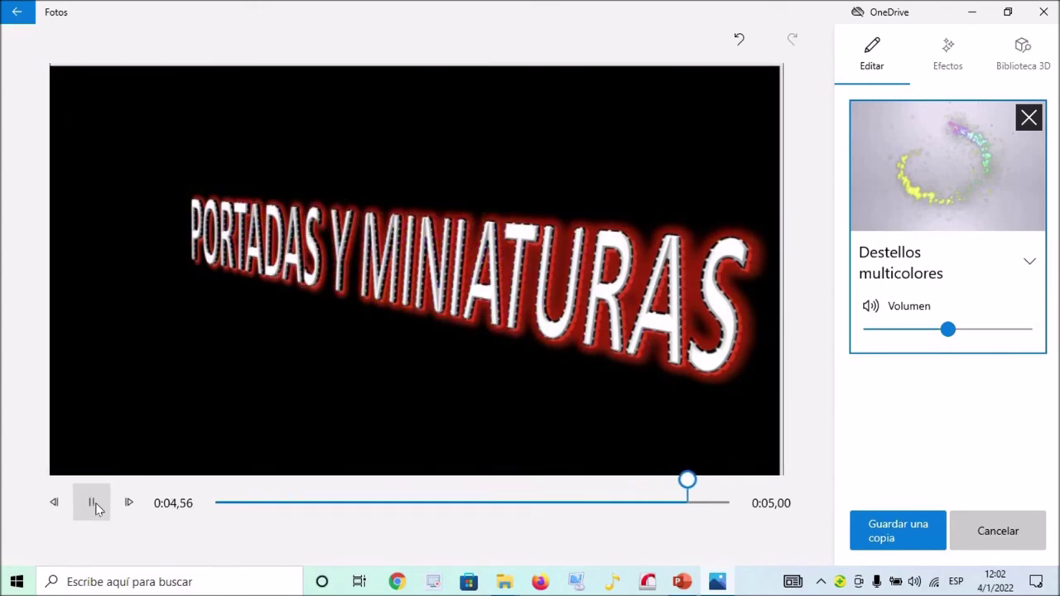
click(94, 504)
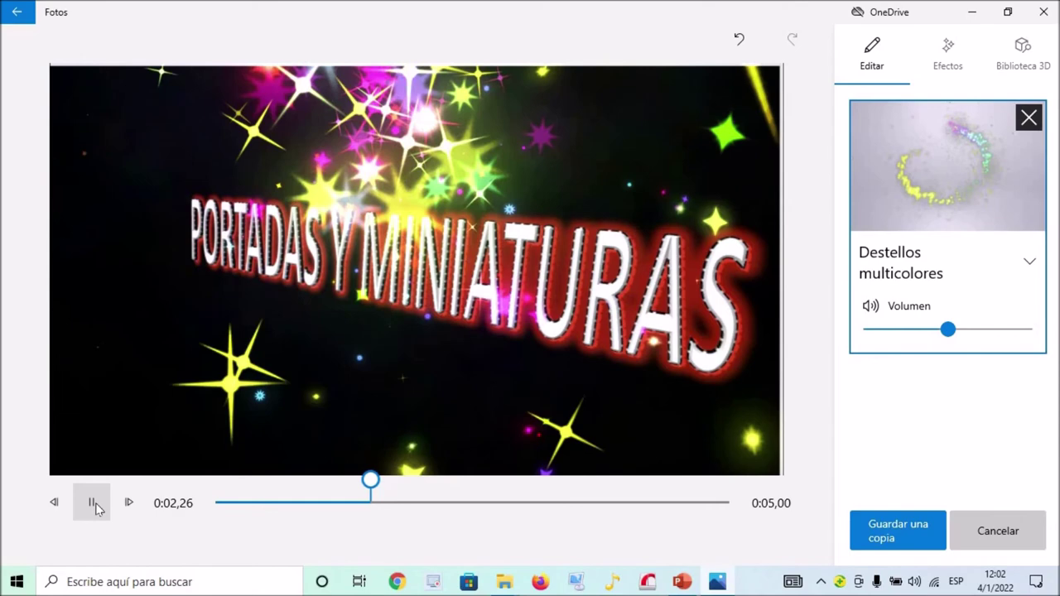
click(96, 508)
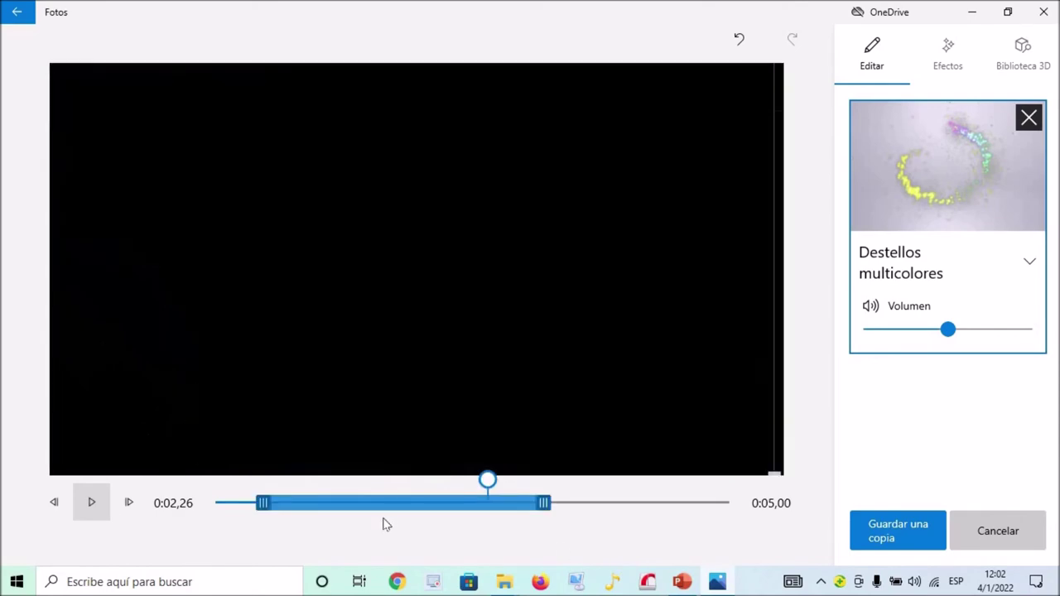
key(space)
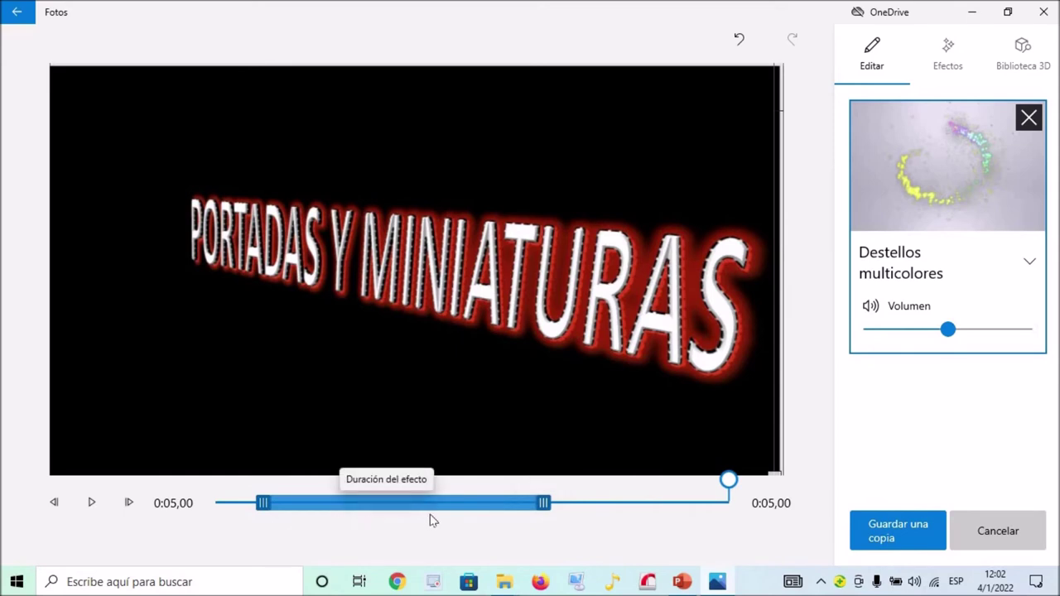
Extend the sparkles to the clip's end with a later start, preview, then delete the effect
drag(543, 502, 702, 505)
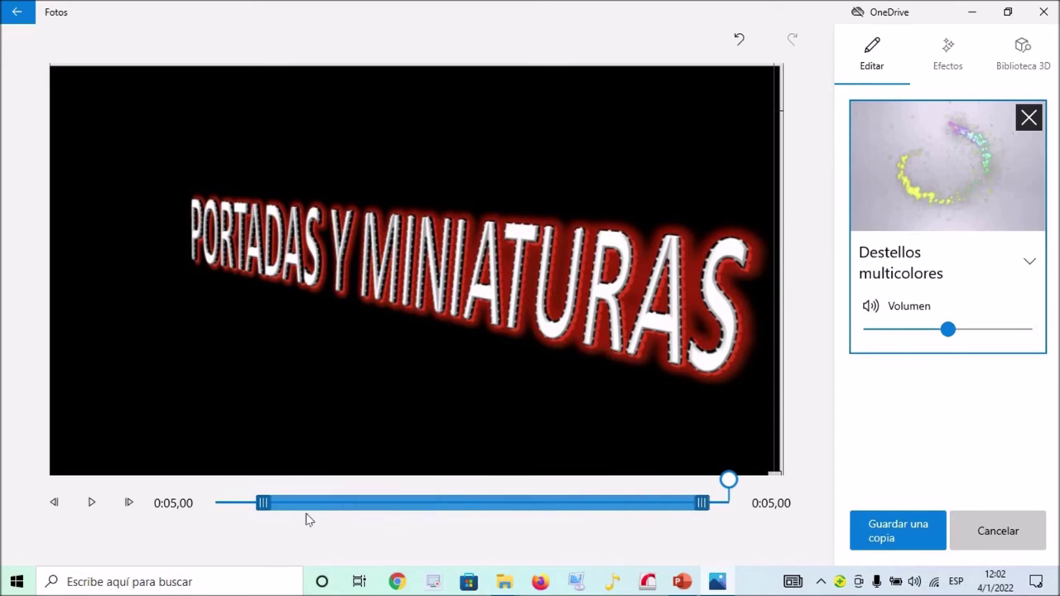
drag(265, 504, 426, 526)
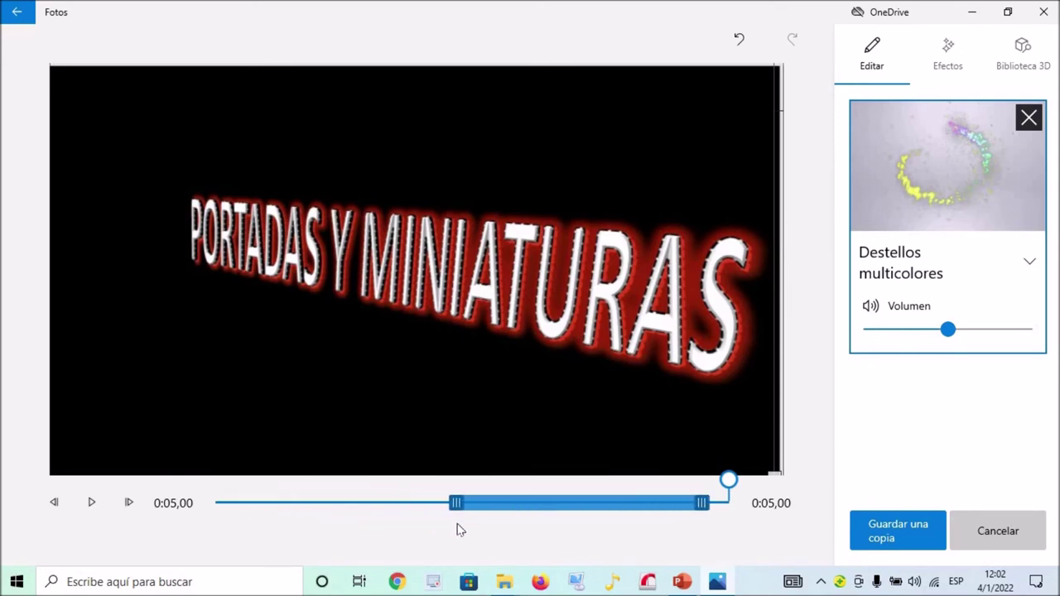
click(92, 502)
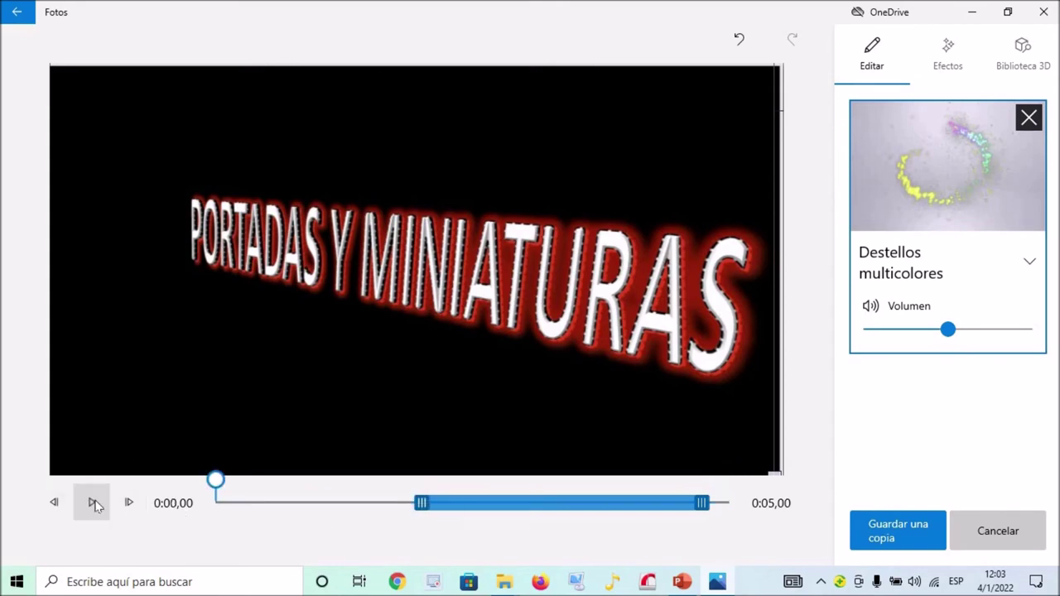
click(93, 503)
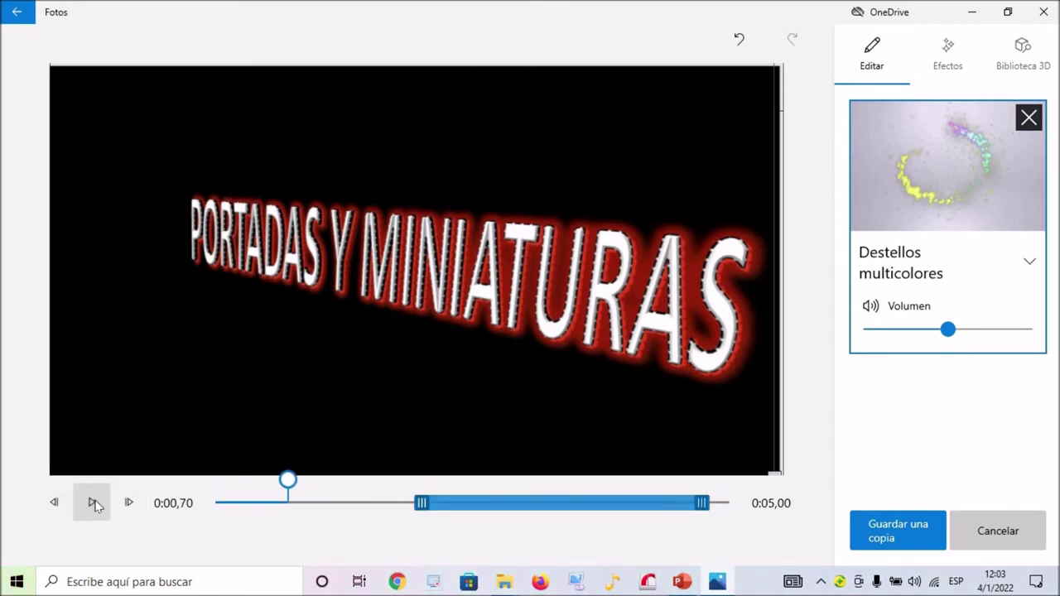
click(92, 504)
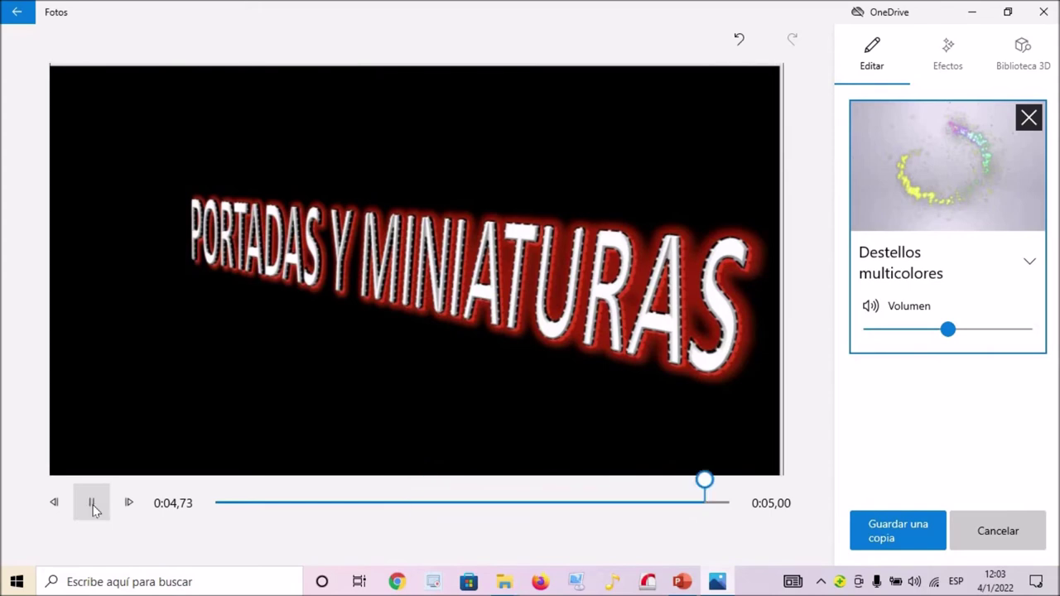
click(93, 508)
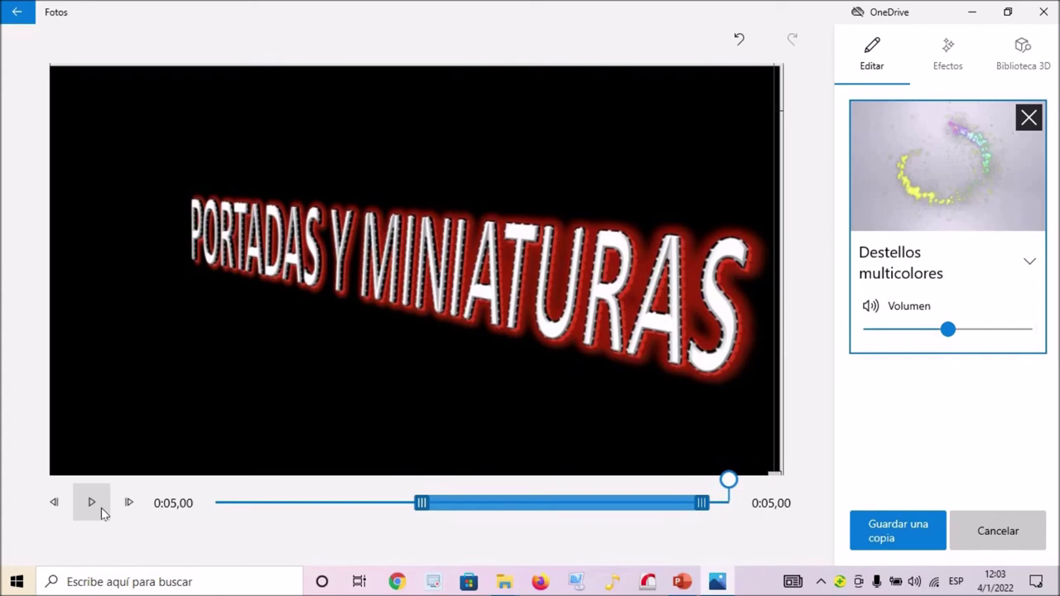
click(99, 513)
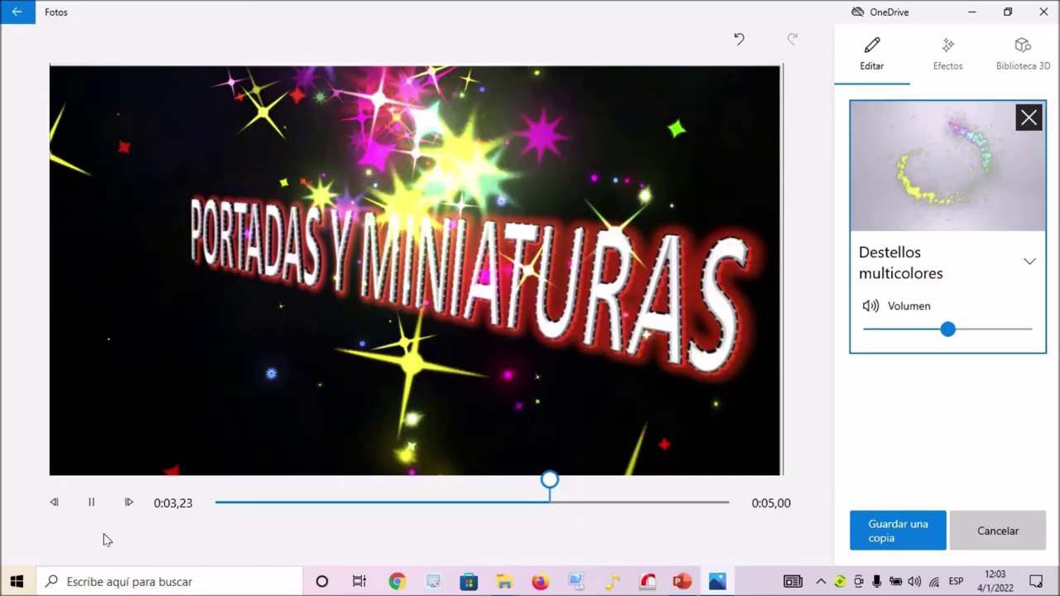
click(1035, 124)
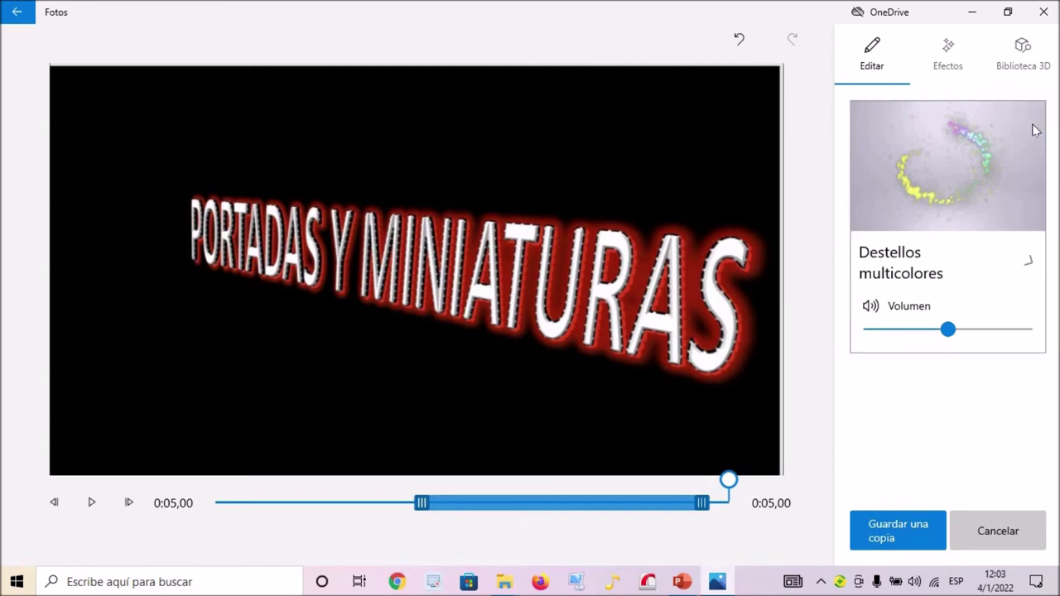
Add the Aurora polar effect, enlarged and positioned over the word MINIATURAS
click(950, 64)
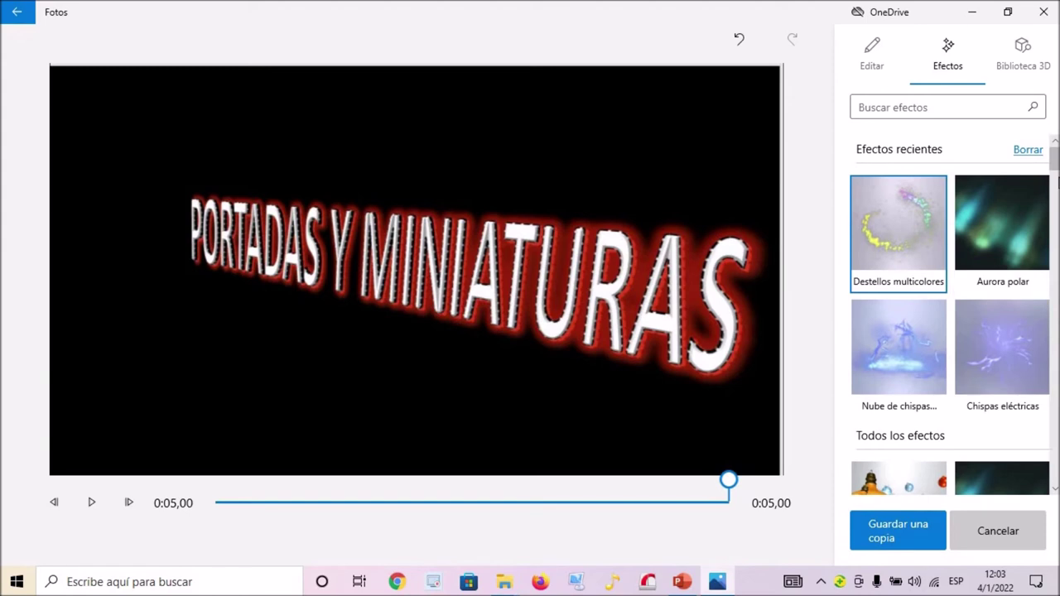
click(996, 218)
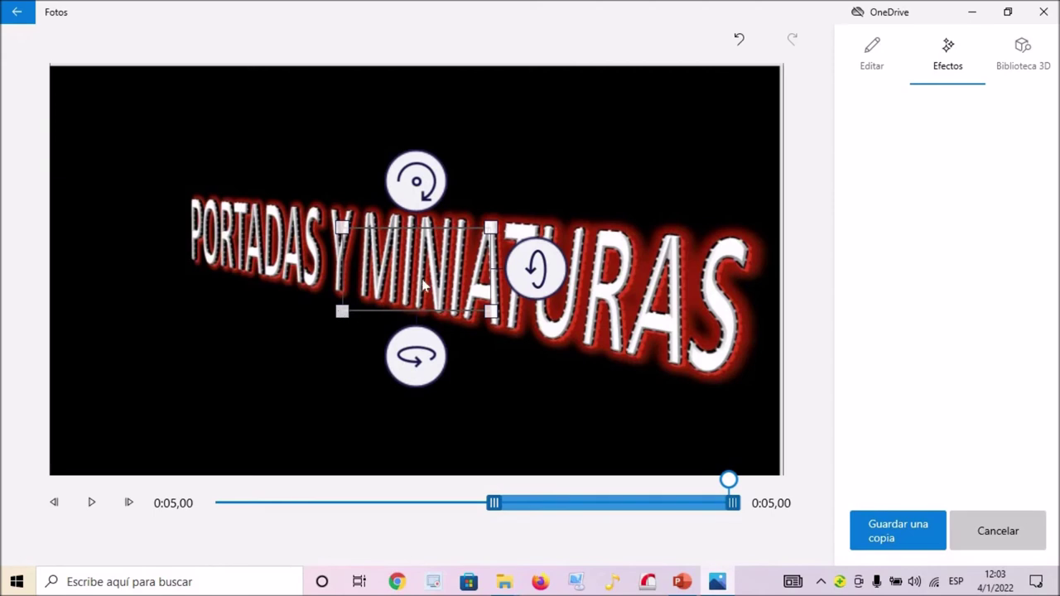
click(91, 503)
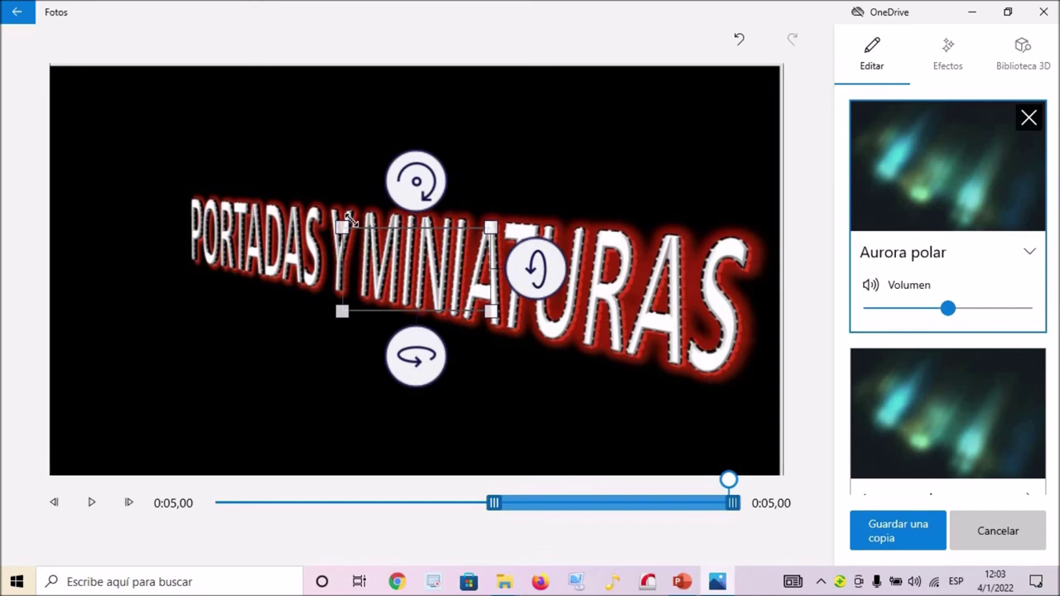
drag(350, 221, 296, 201)
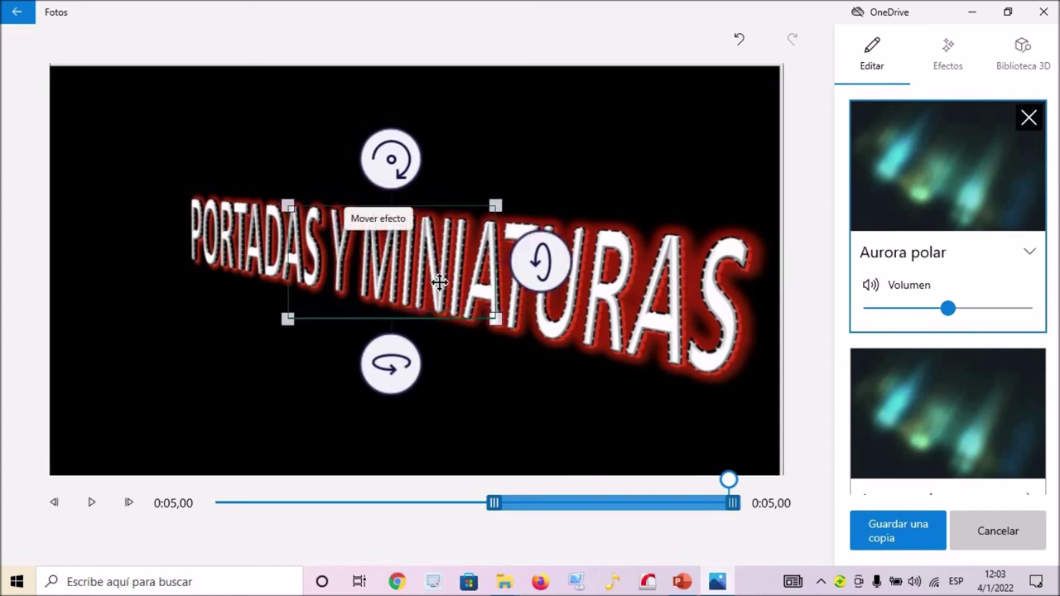
drag(438, 281, 667, 308)
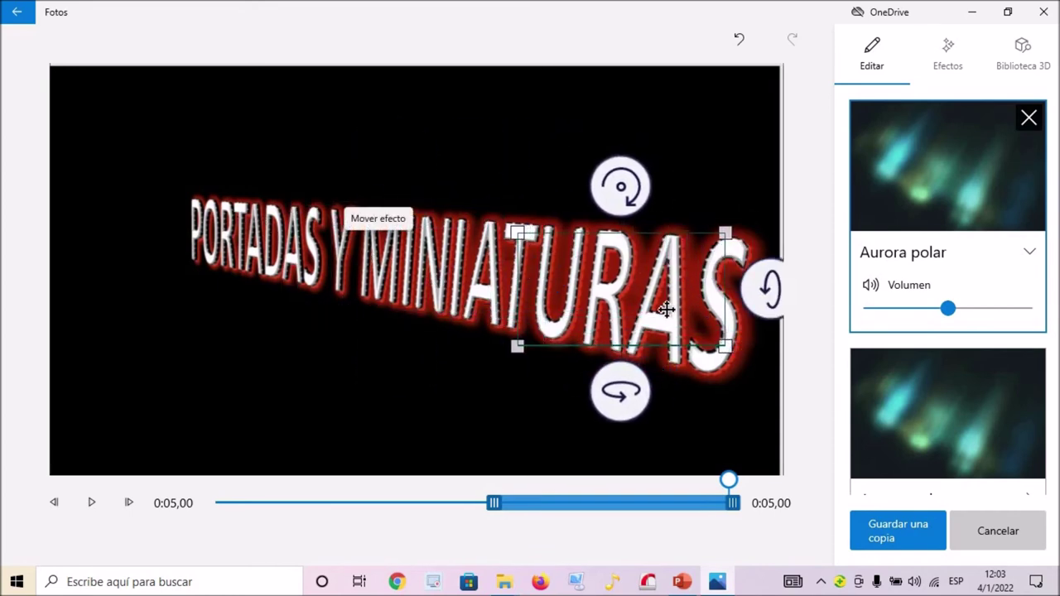
drag(520, 232, 487, 218)
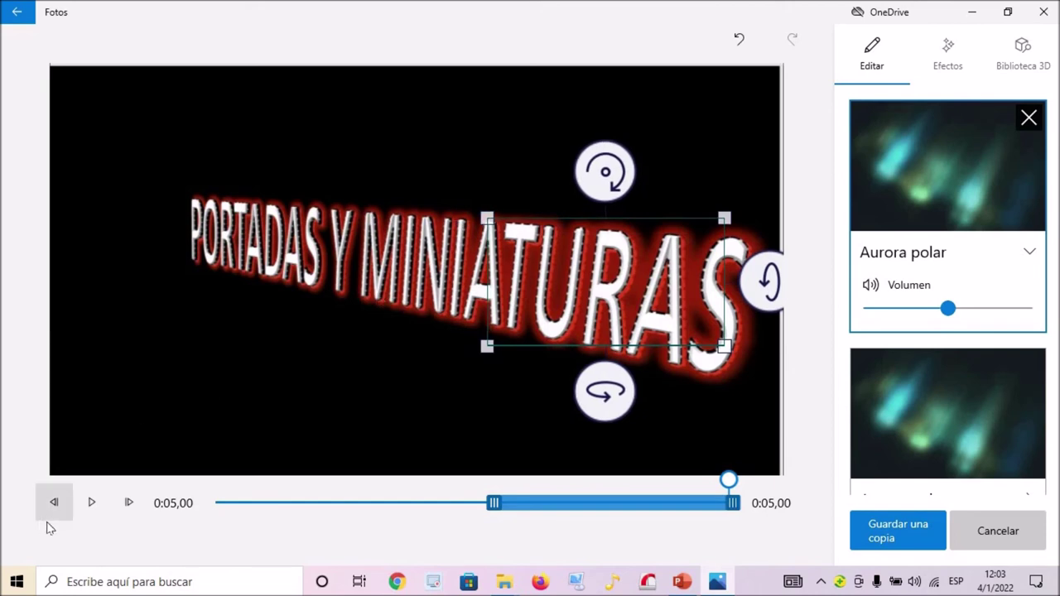
click(91, 503)
click(91, 503)
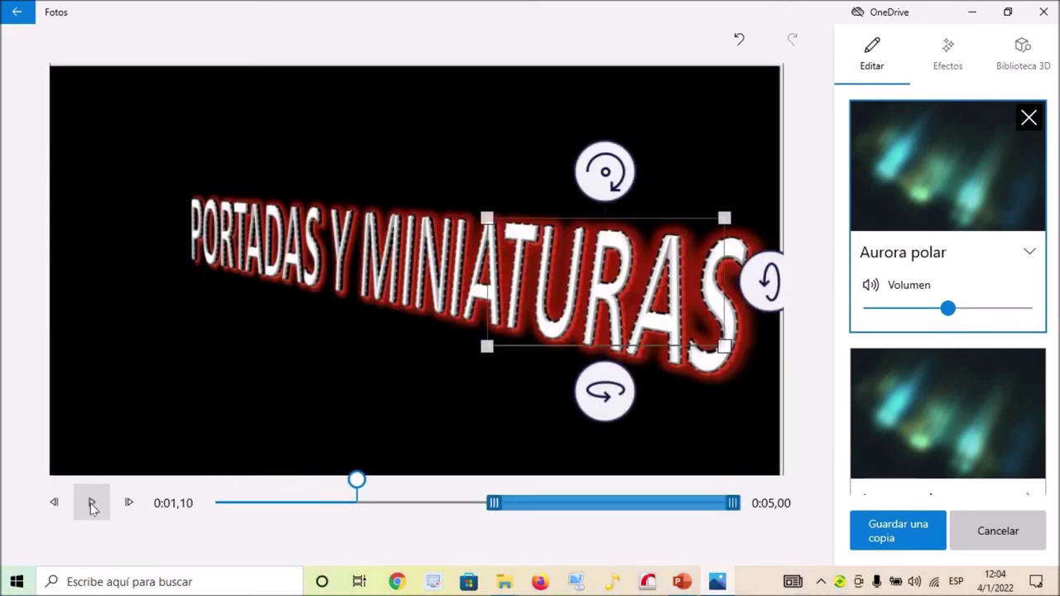
click(92, 503)
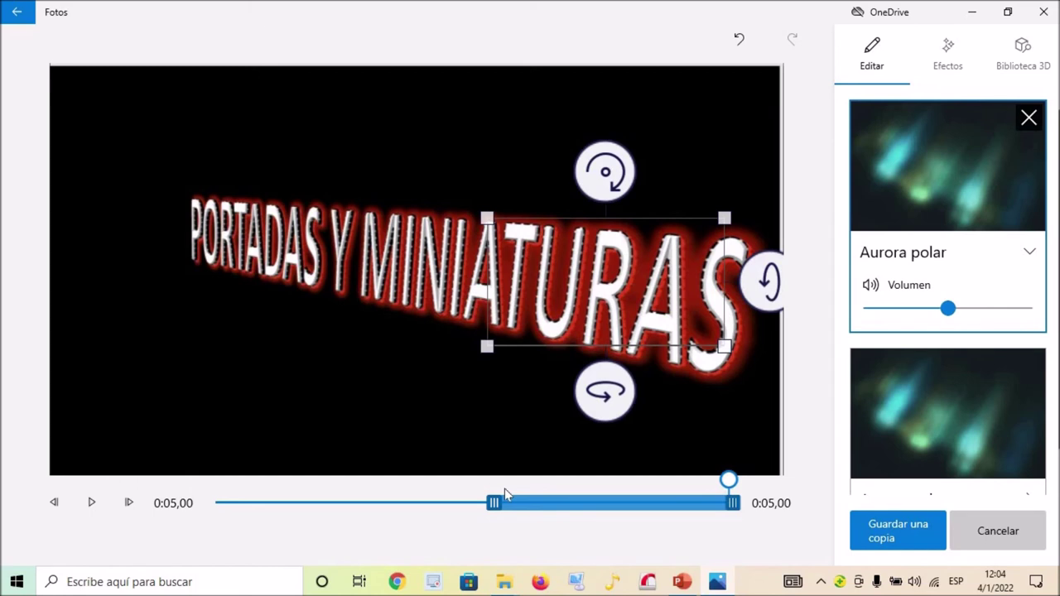
Move the aurora's start earlier on the timeline, preview it, and collapse its card
drag(494, 502, 406, 504)
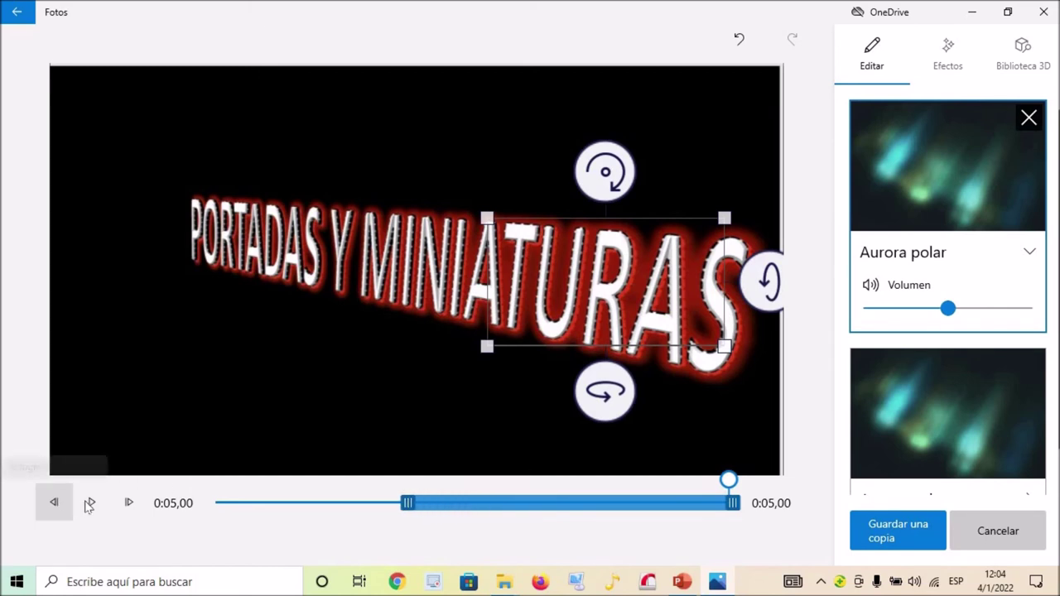
click(91, 504)
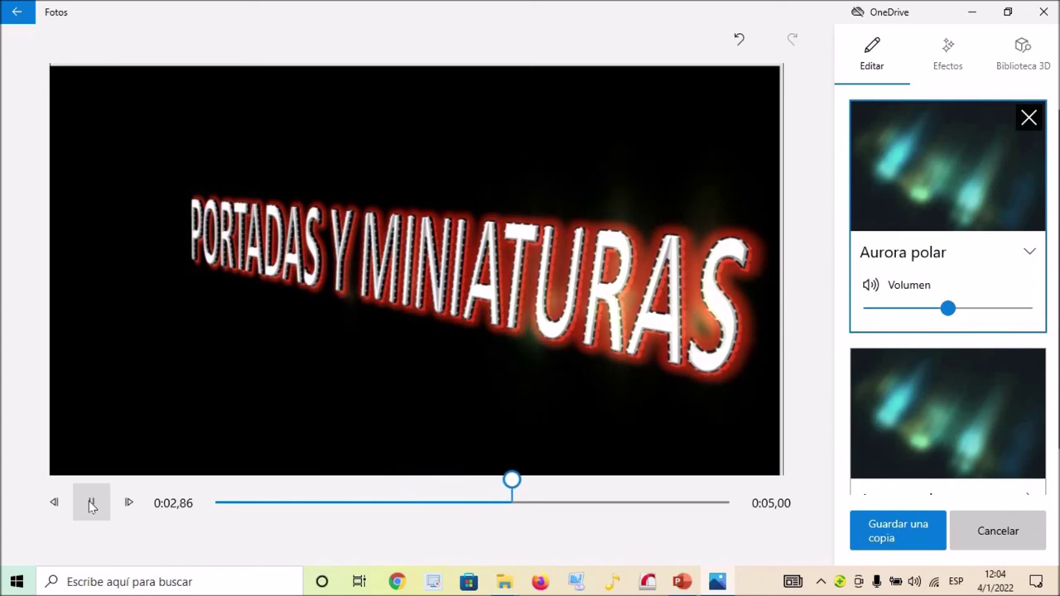
click(91, 504)
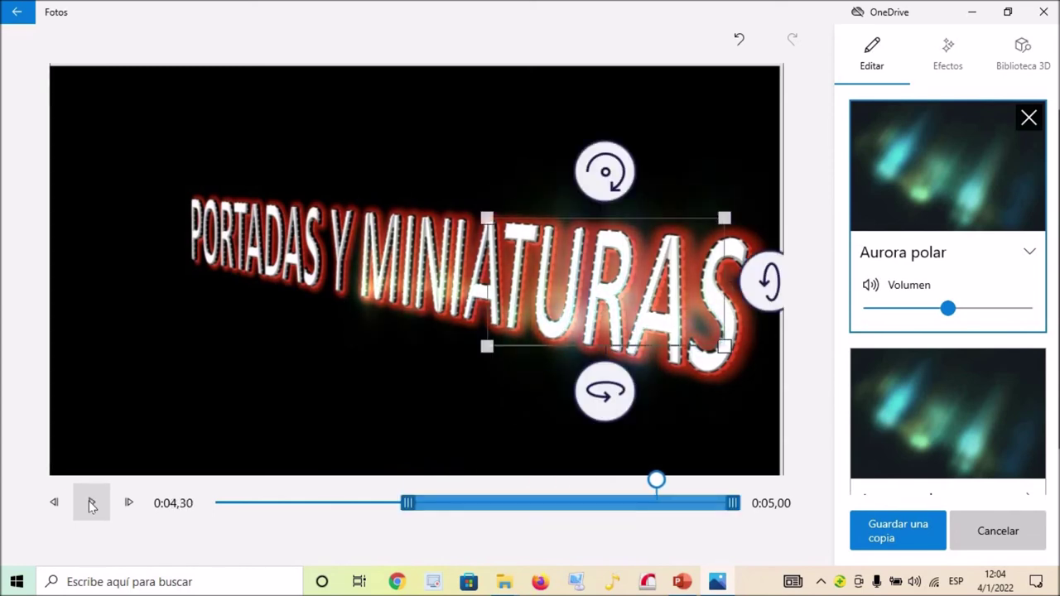
click(955, 205)
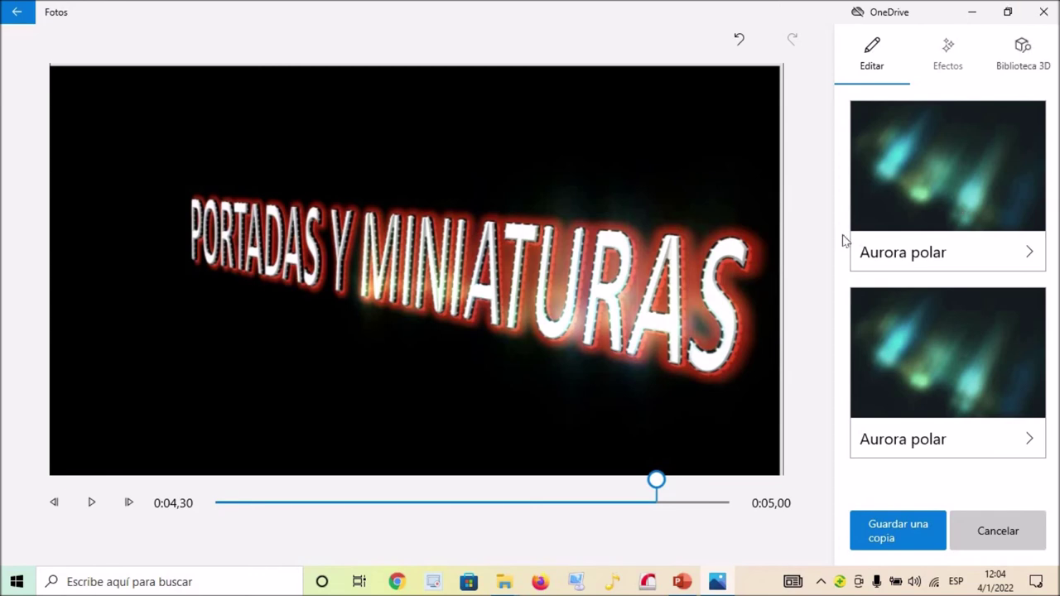
Capture the whole video frame as an area screenshot in PC Screen Capture
click(580, 581)
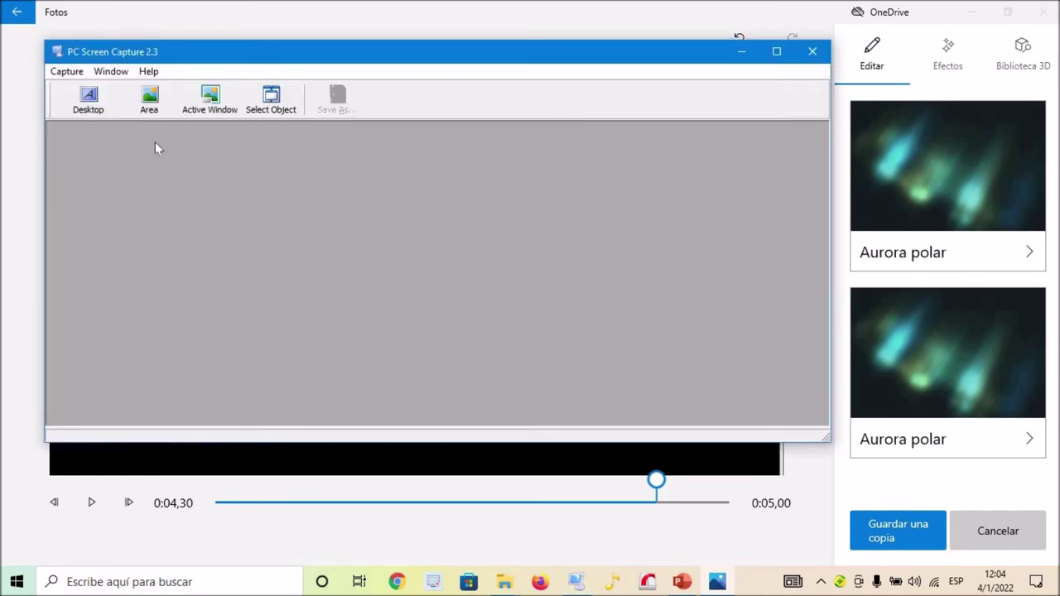
click(145, 98)
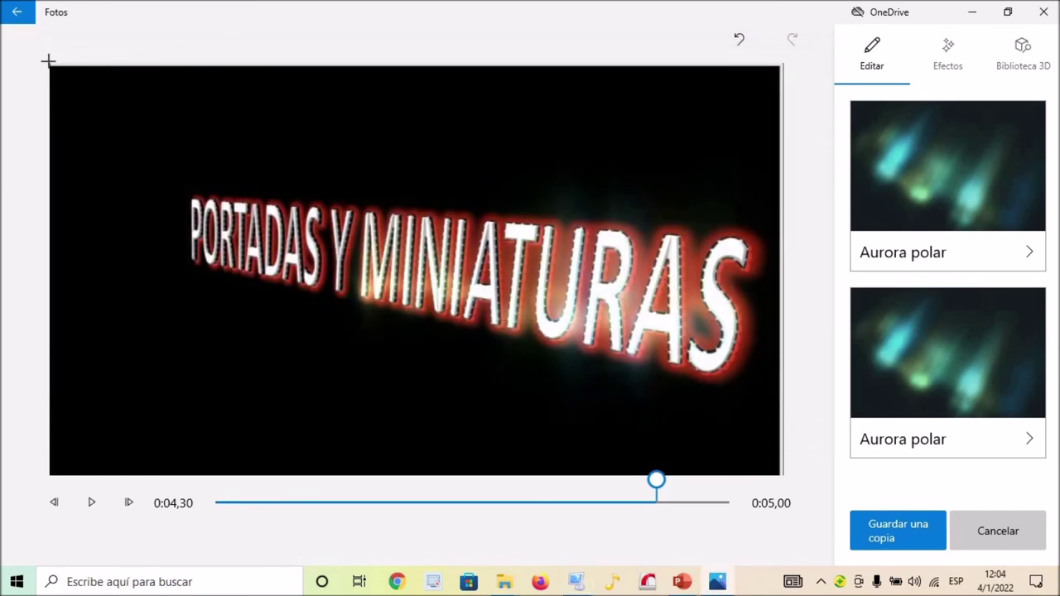
drag(50, 63, 446, 495)
drag(446, 495, 784, 470)
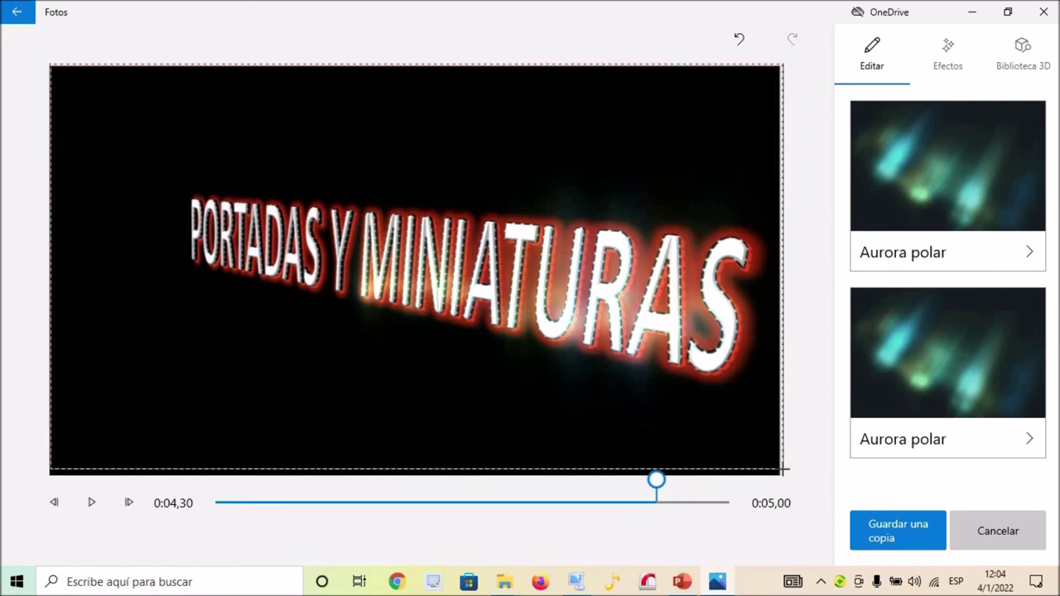
drag(783, 470, 783, 473)
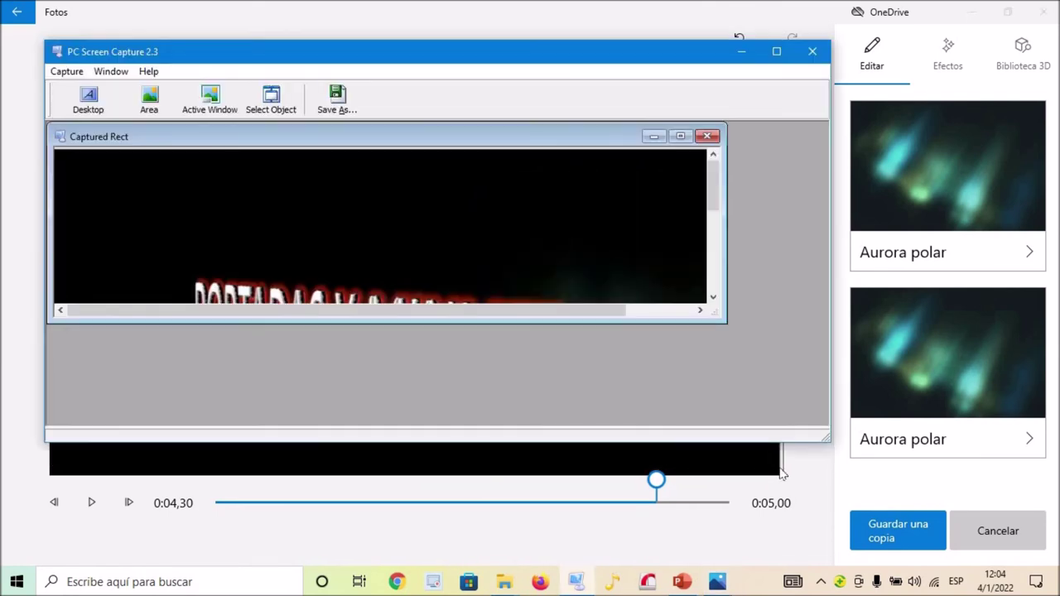
Save the capture as CASI LISTA on the desktop and close the photo editor
click(344, 112)
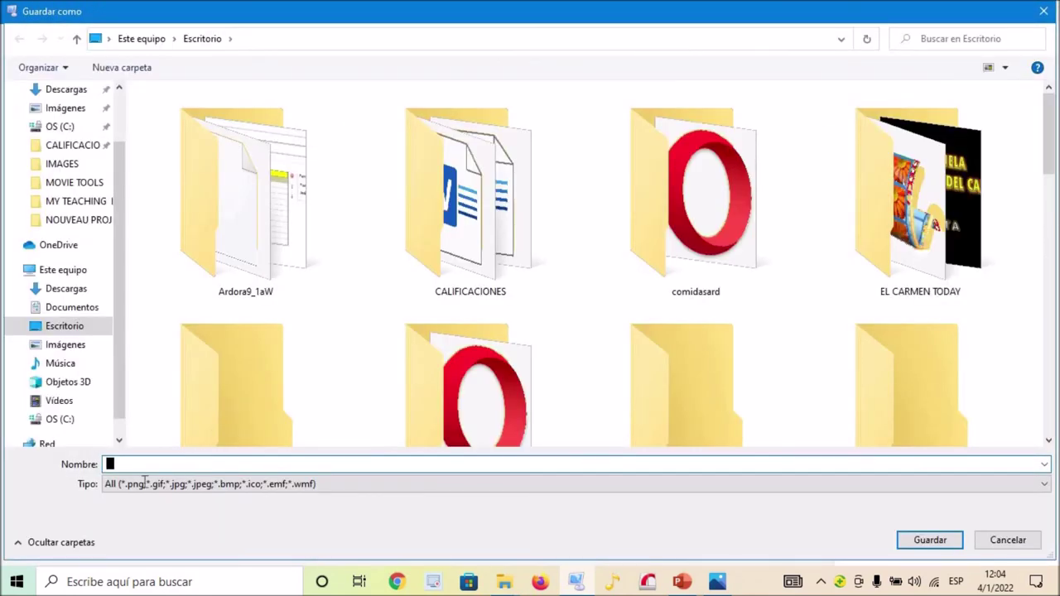
text(CASI LISTA)
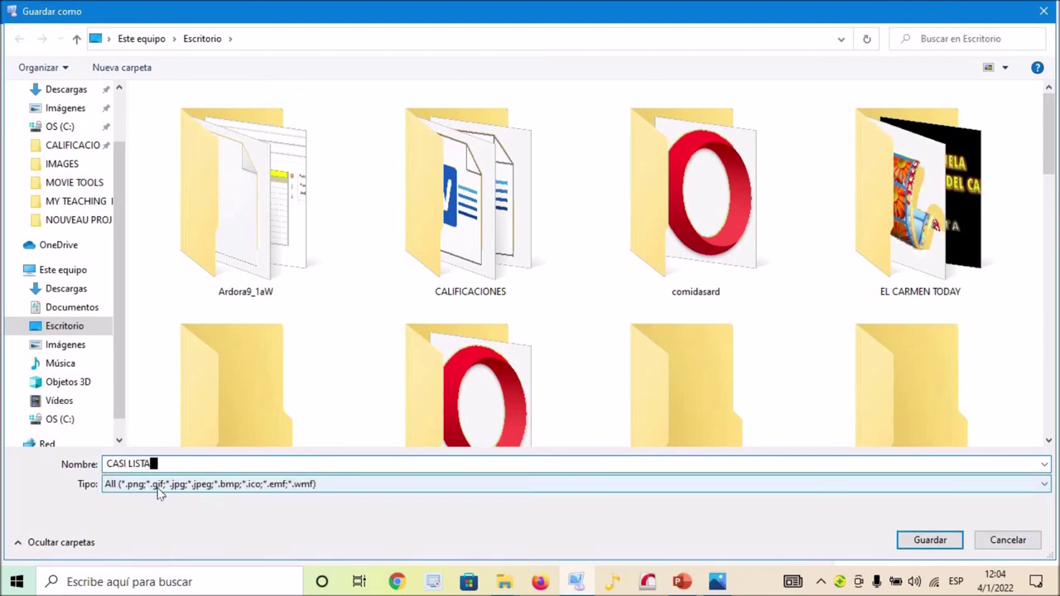
click(933, 543)
click(816, 43)
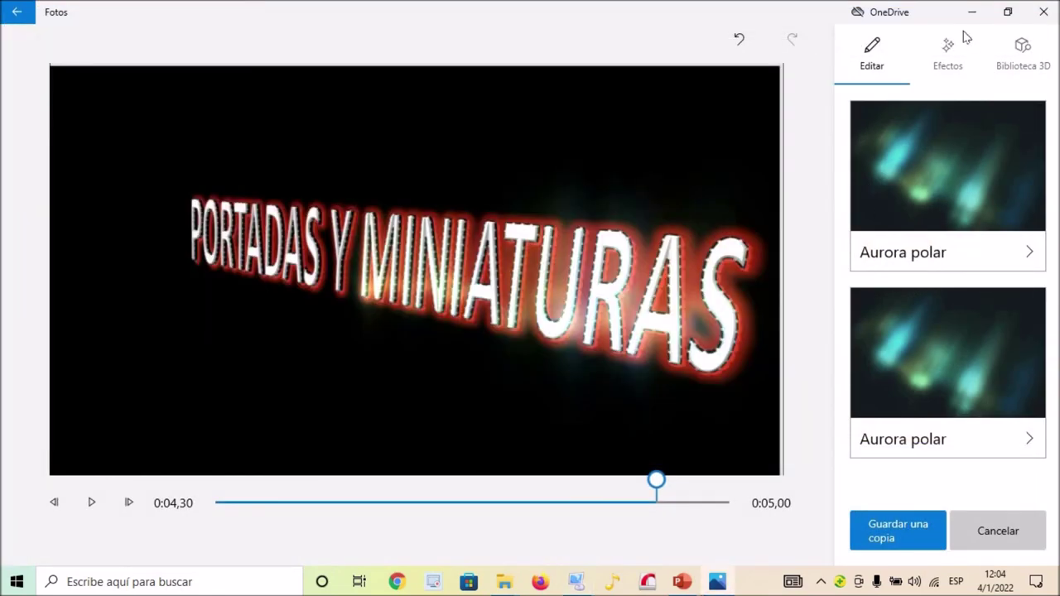
click(1043, 11)
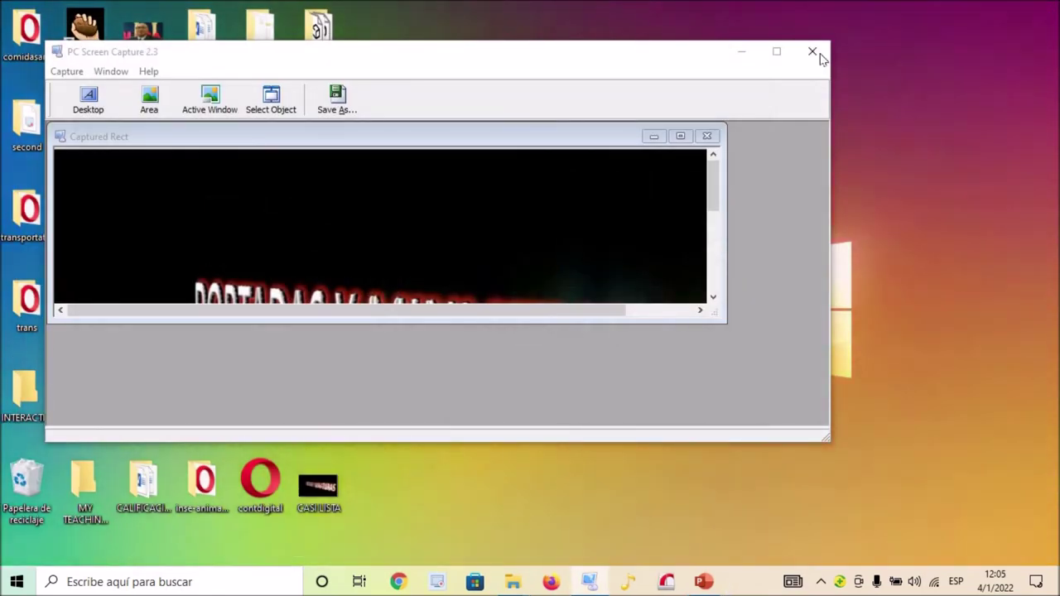
Close PC Screen Capture and open the desktop's CASI LISTA image with Paint
click(815, 52)
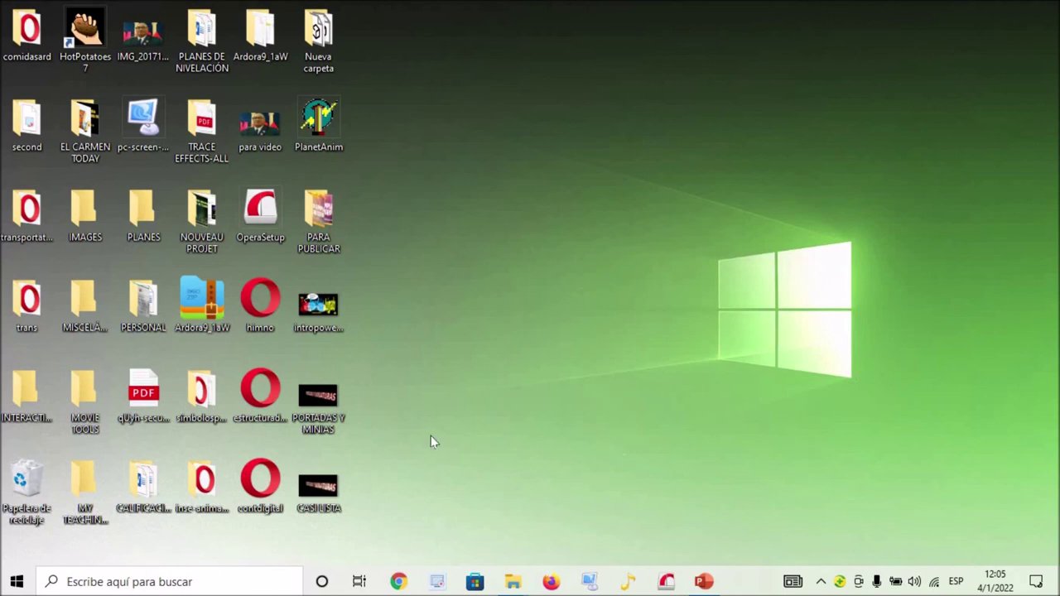
double_click(330, 494)
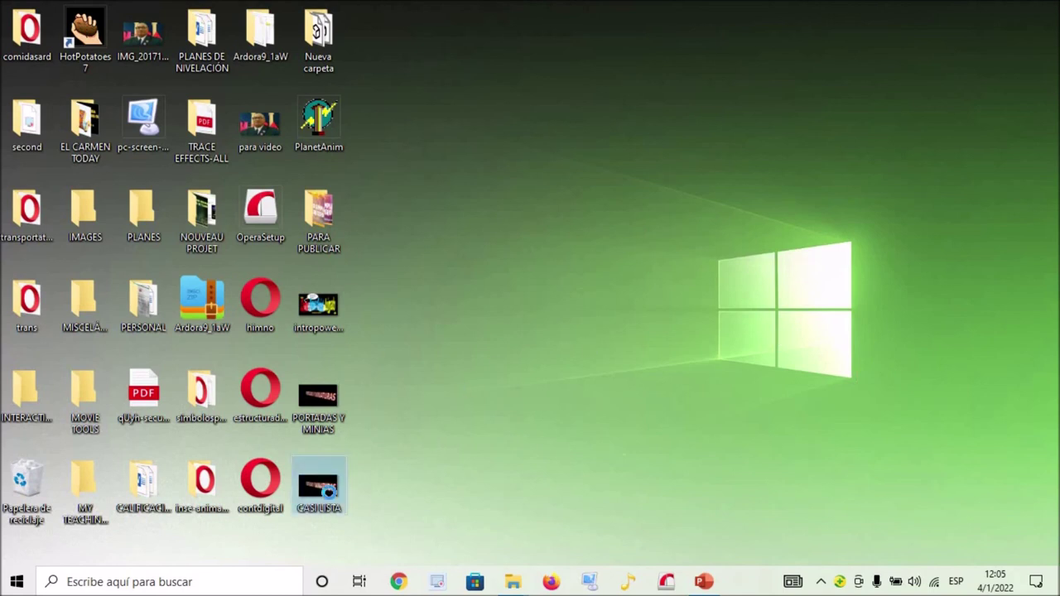
right_click(328, 493)
mouse_move(375, 320)
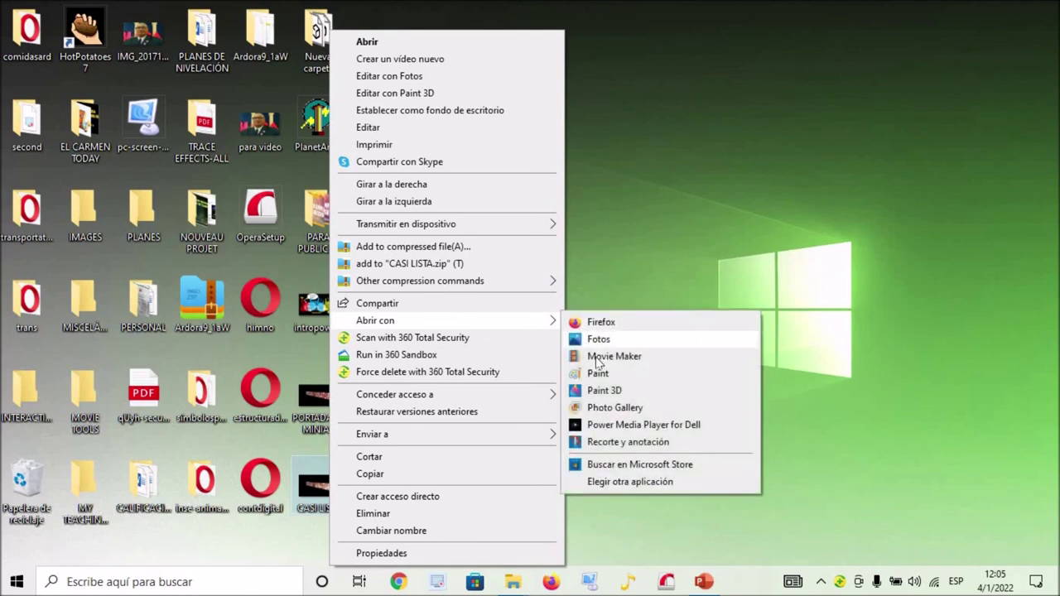
click(598, 373)
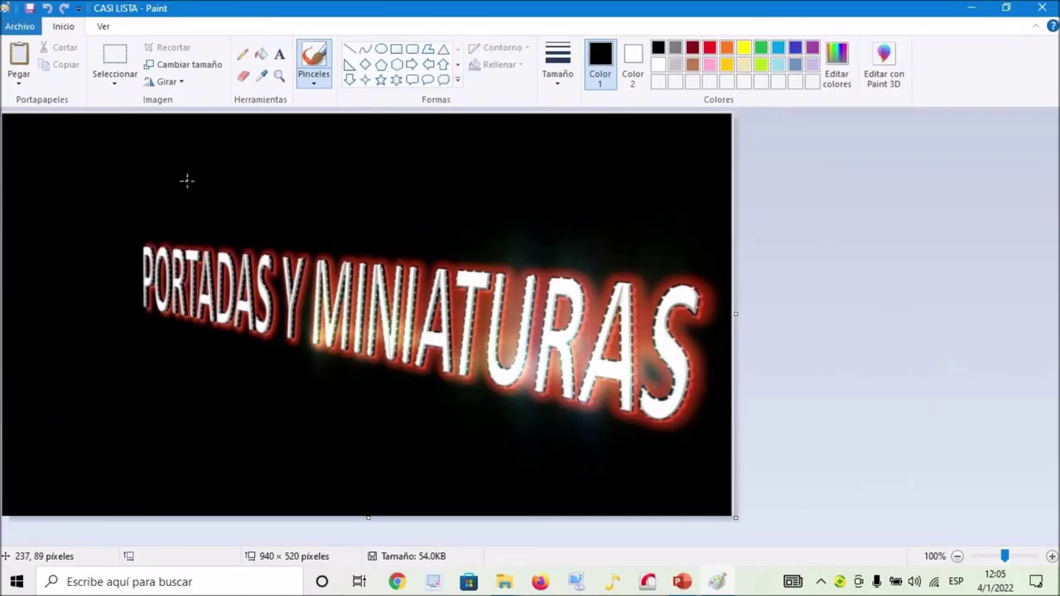
Resize the CASI LISTA image in pixels to 1200 × 680 without keeping the aspect ratio
click(184, 67)
click(169, 121)
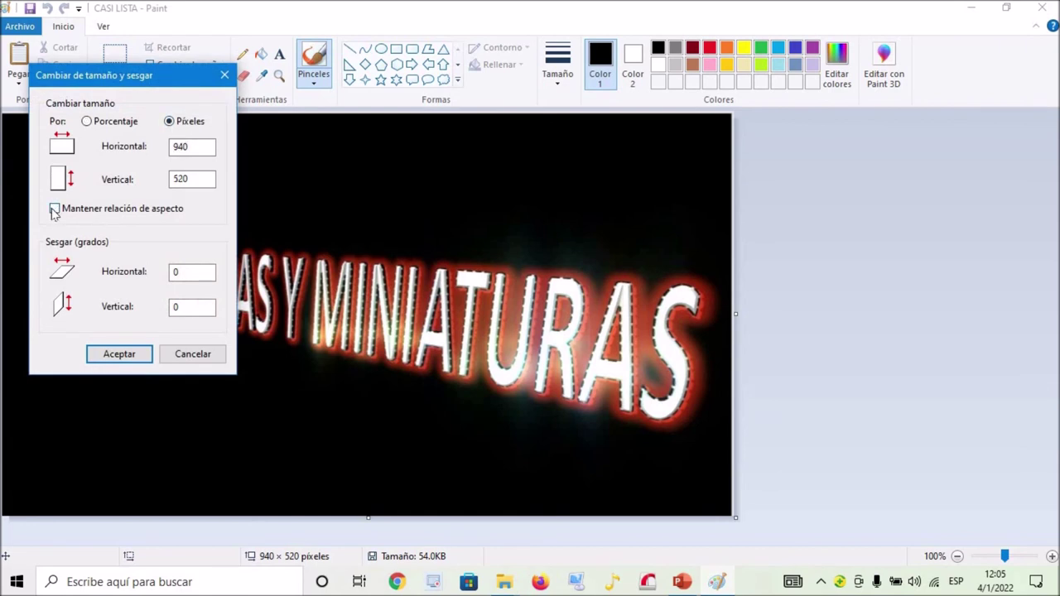
click(199, 146)
text(1200)
click(188, 177)
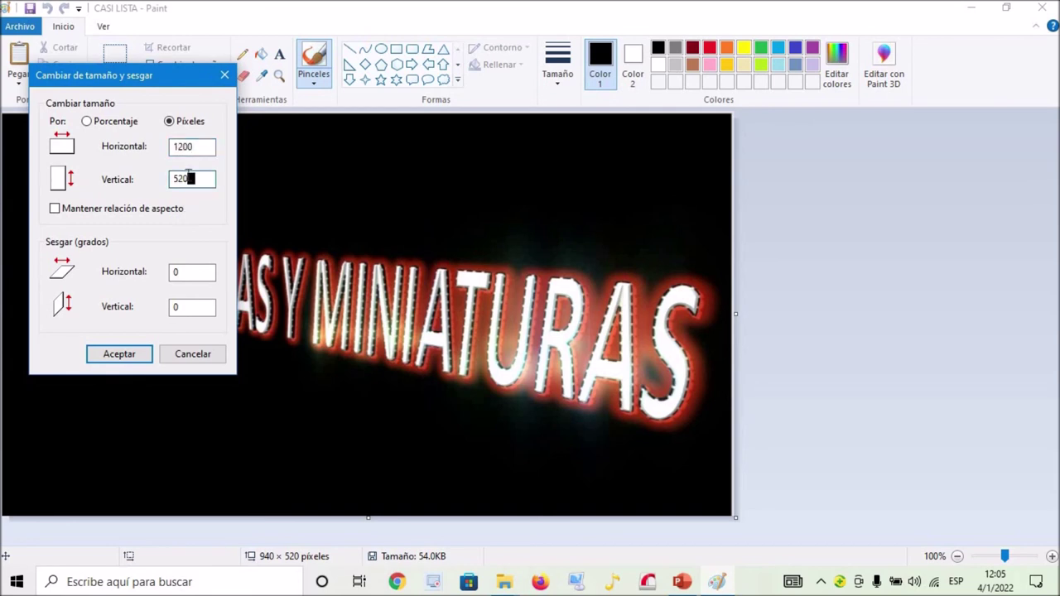
text(680)
click(119, 354)
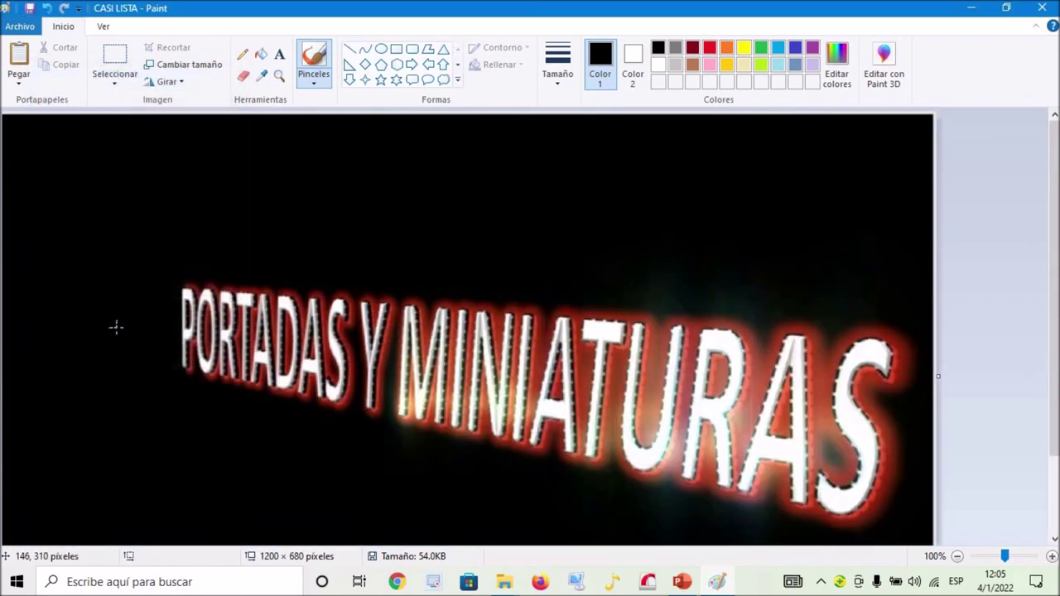
Close Paint, saving the resized CASI LISTA image
scroll(1054, 331, down, 3)
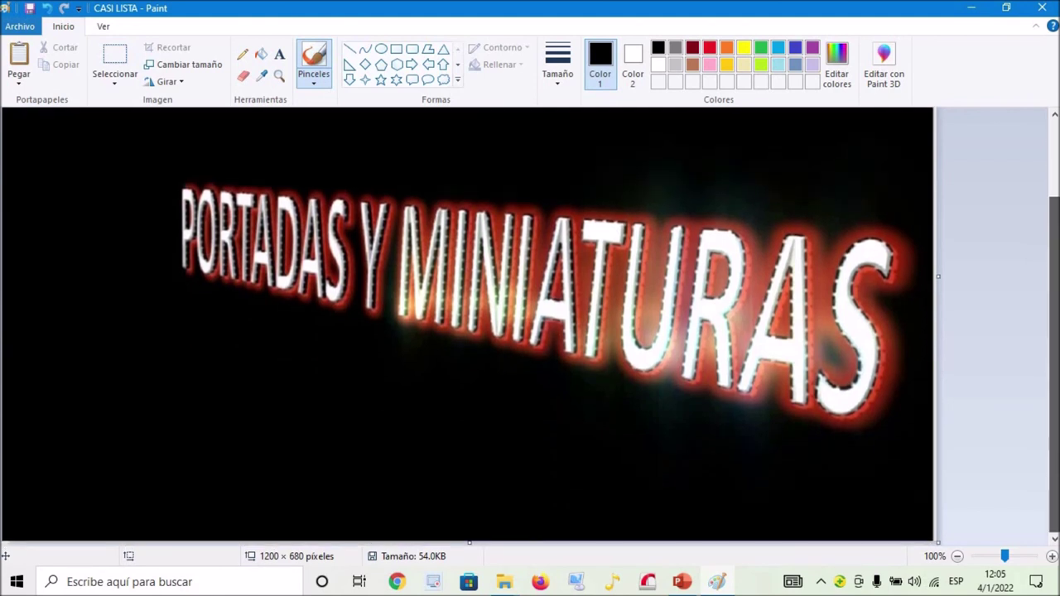
scroll(546, 331, up, 1)
scroll(546, 331, down, 1)
scroll(546, 331, up, 2)
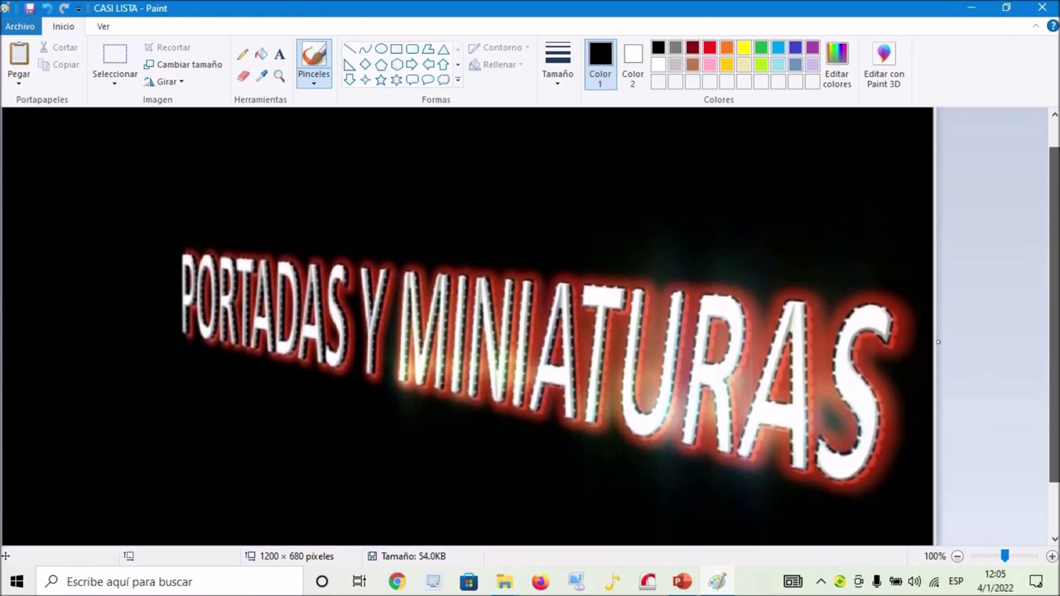
scroll(546, 331, down, 2)
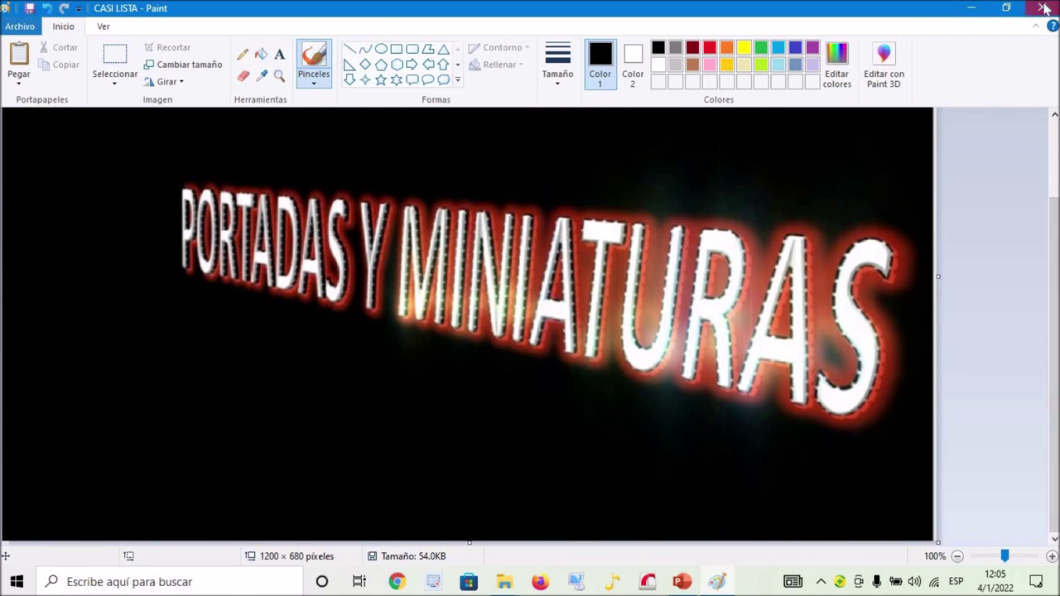
click(1043, 9)
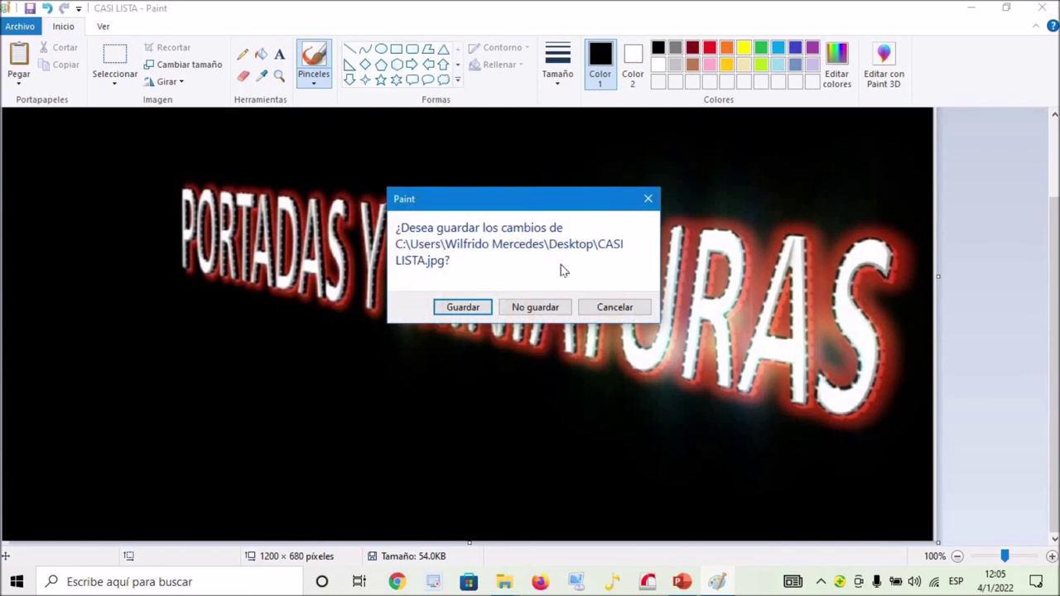
click(462, 307)
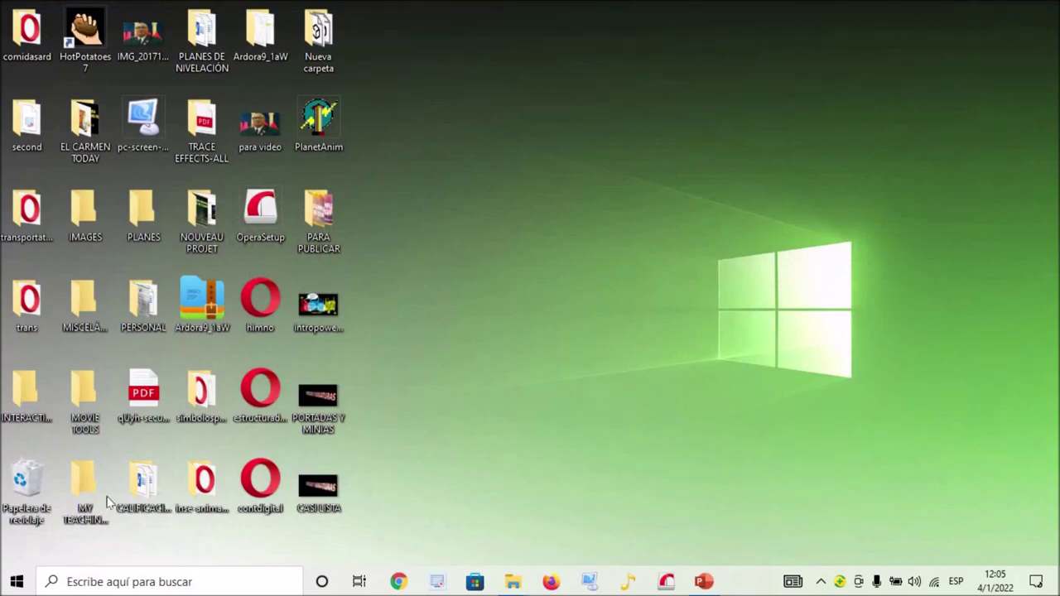